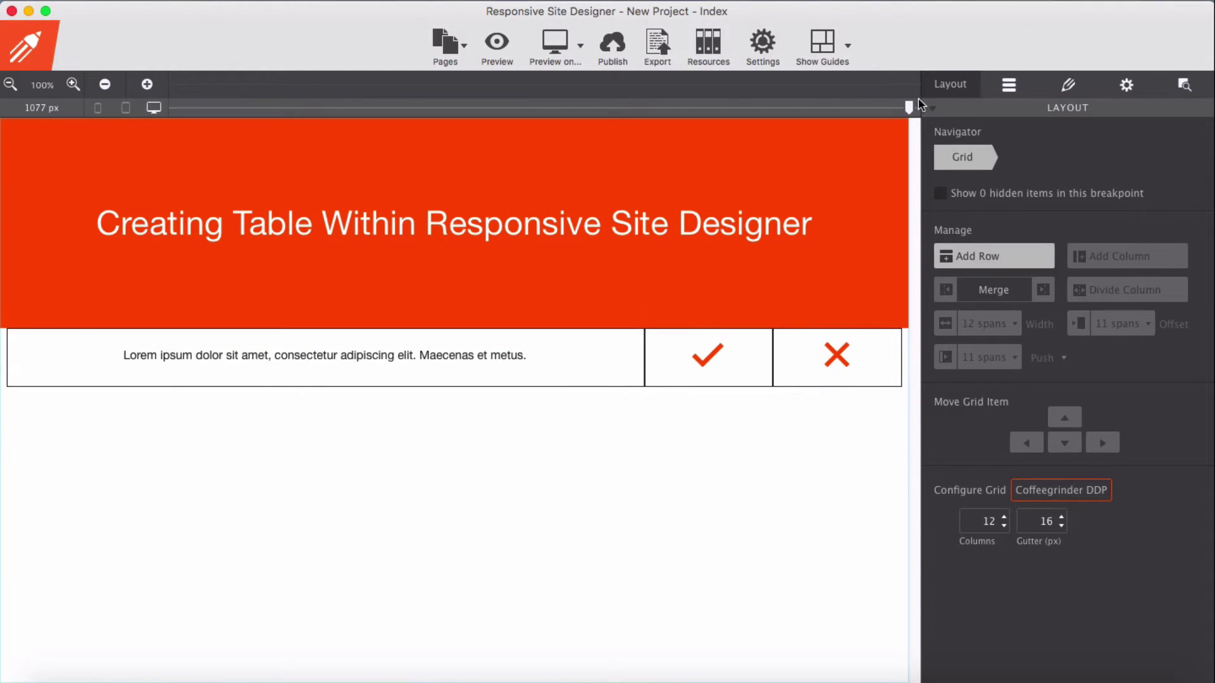
- Delete the row containing the existing three-cell table below the heading banner
{"action": "left_click_drag", "start_coordinate": [911, 111], "coordinate": [905, 154]}
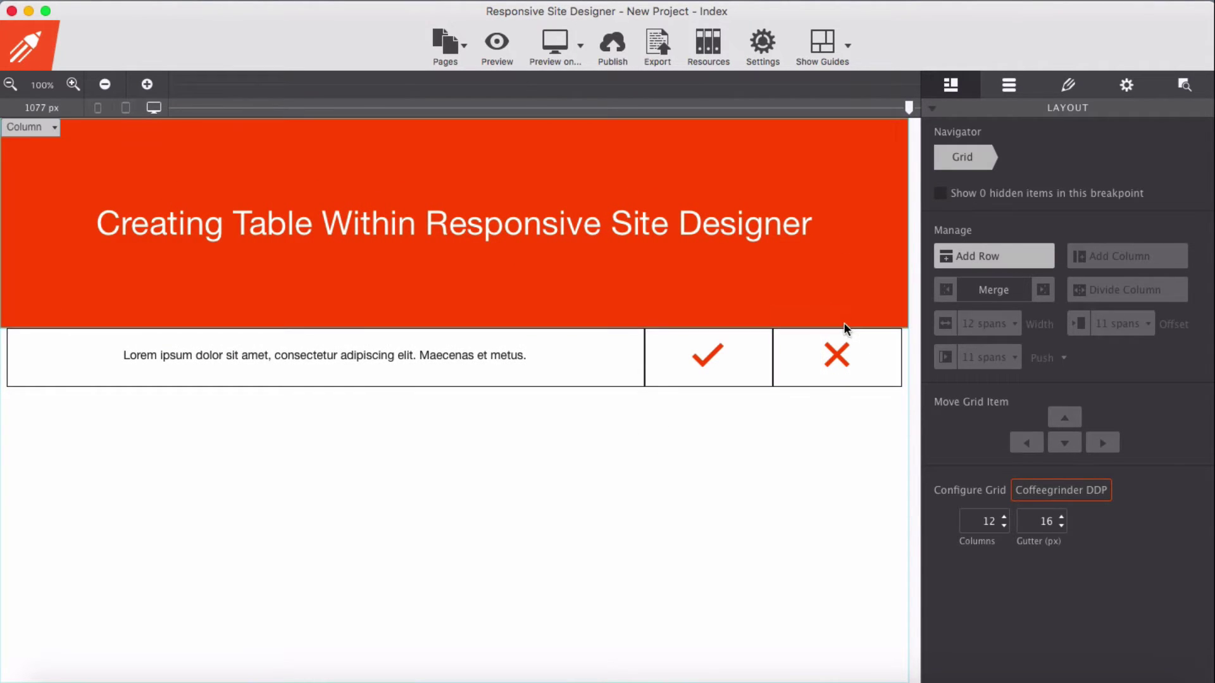
{"action": "left_click", "coordinate": [841, 320]}
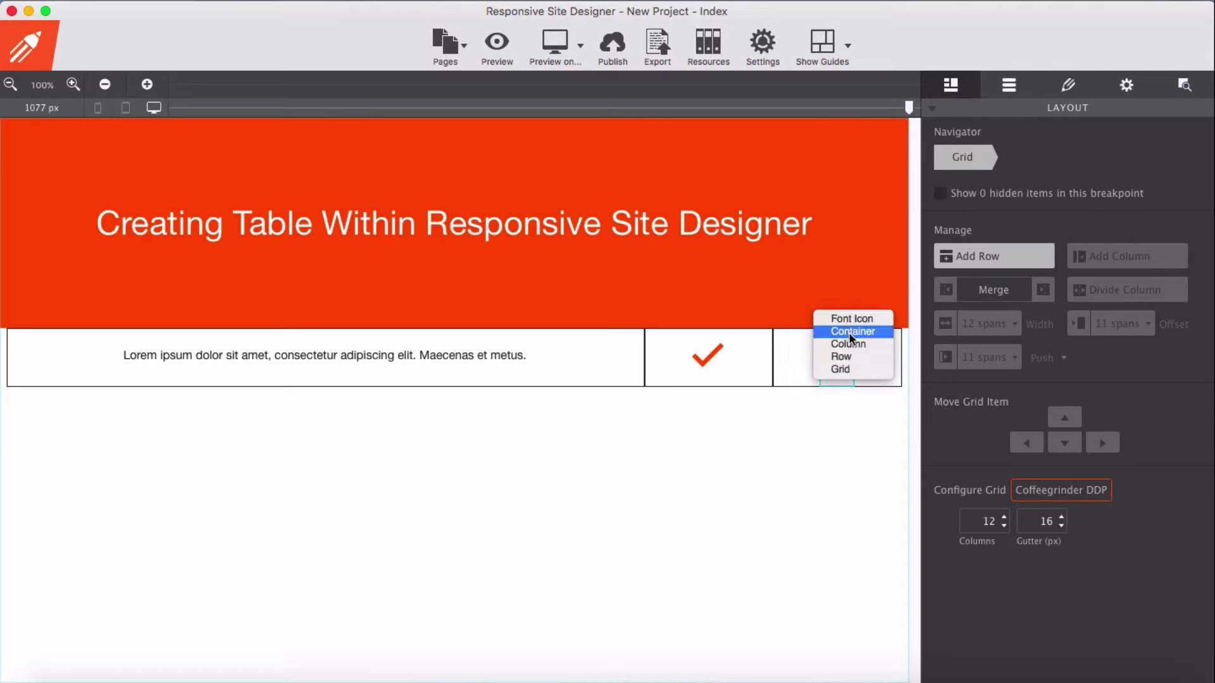
{"action": "left_click", "coordinate": [848, 357]}
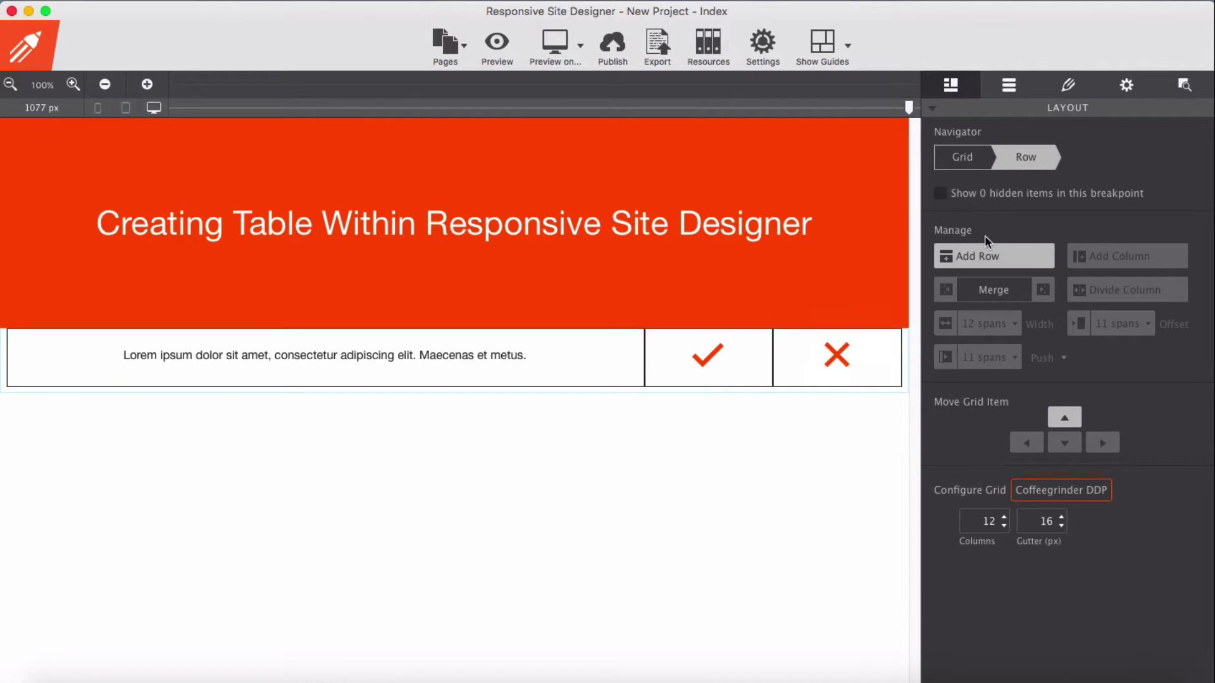
{"action": "left_click", "coordinate": [1068, 84]}
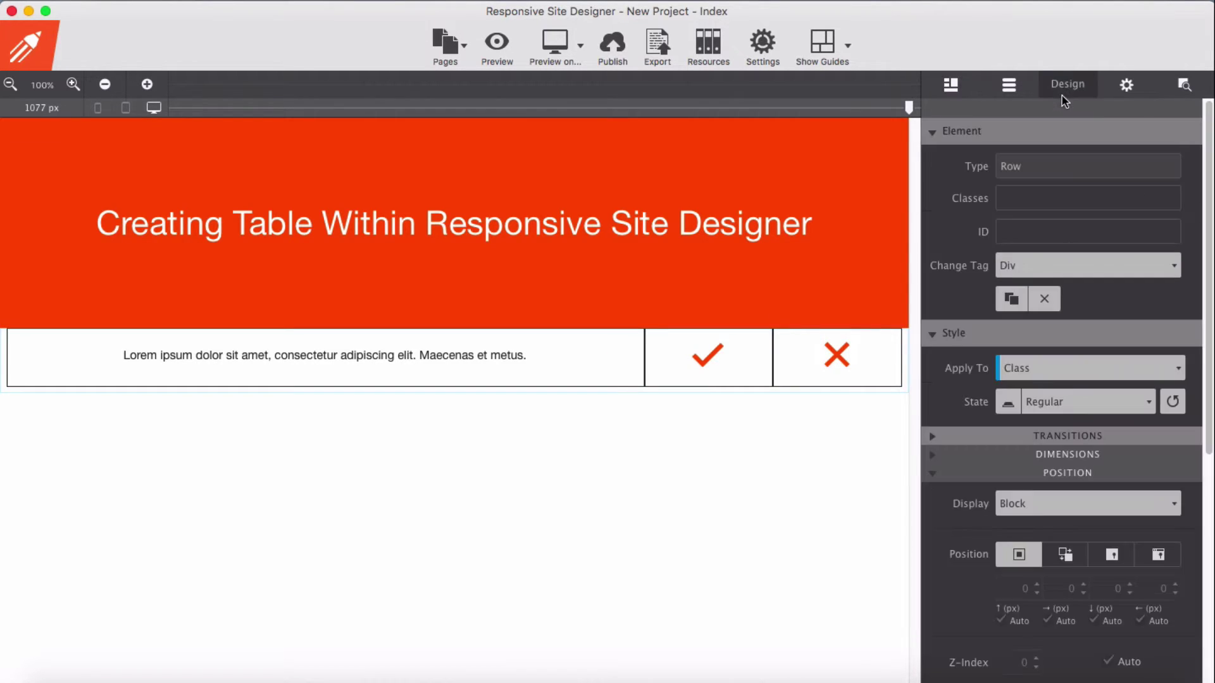
{"action": "left_click", "coordinate": [1045, 300]}
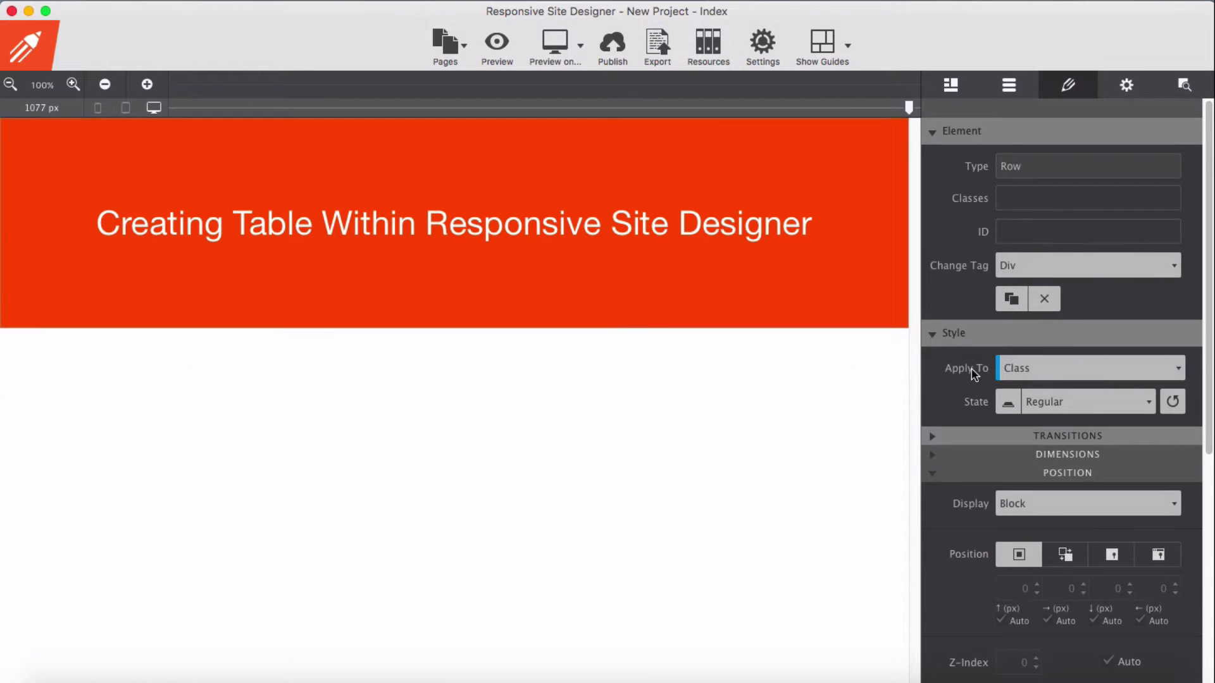
- Add a new row below the heading banner and assign the class flex-container to its column
{"action": "left_click", "coordinate": [627, 369]}
{"action": "left_click", "coordinate": [948, 88]}
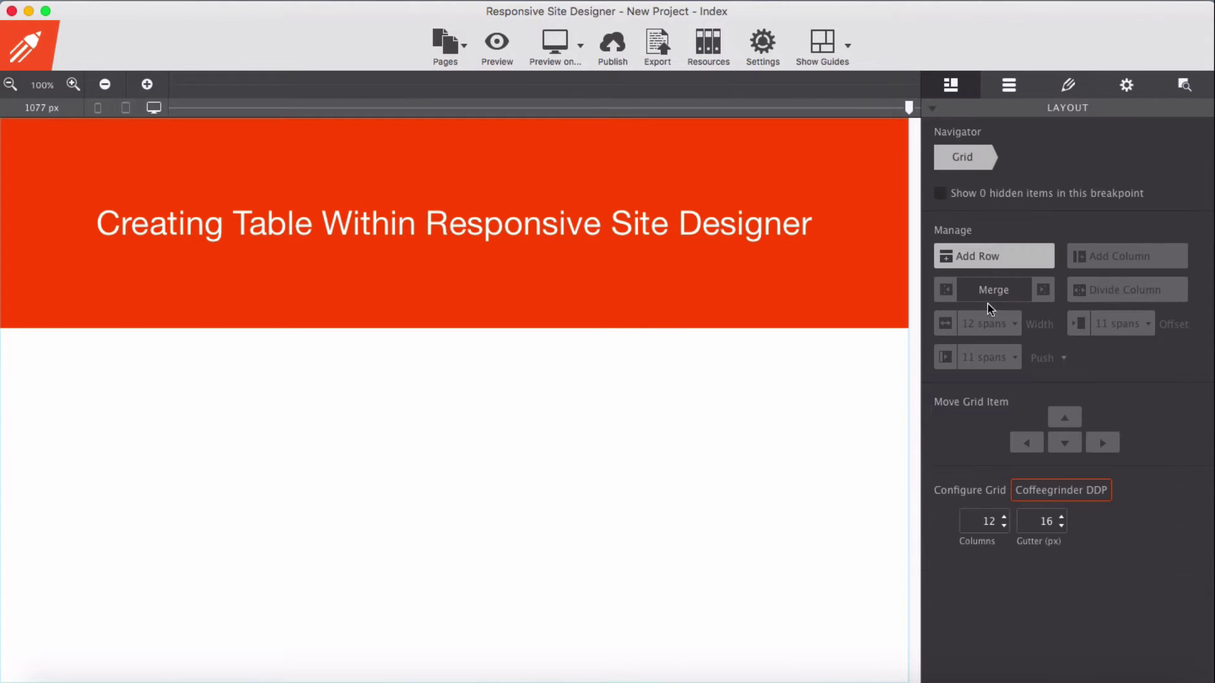
{"action": "left_click", "coordinate": [992, 256]}
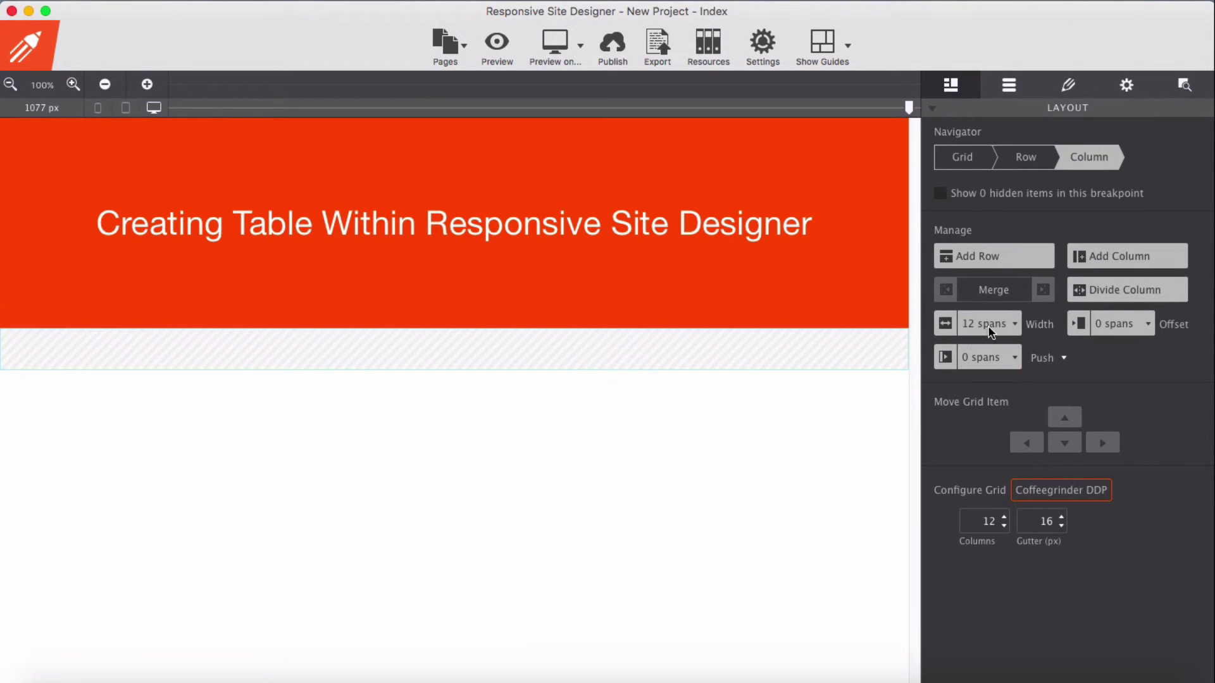
{"action": "double_click", "coordinate": [718, 356]}
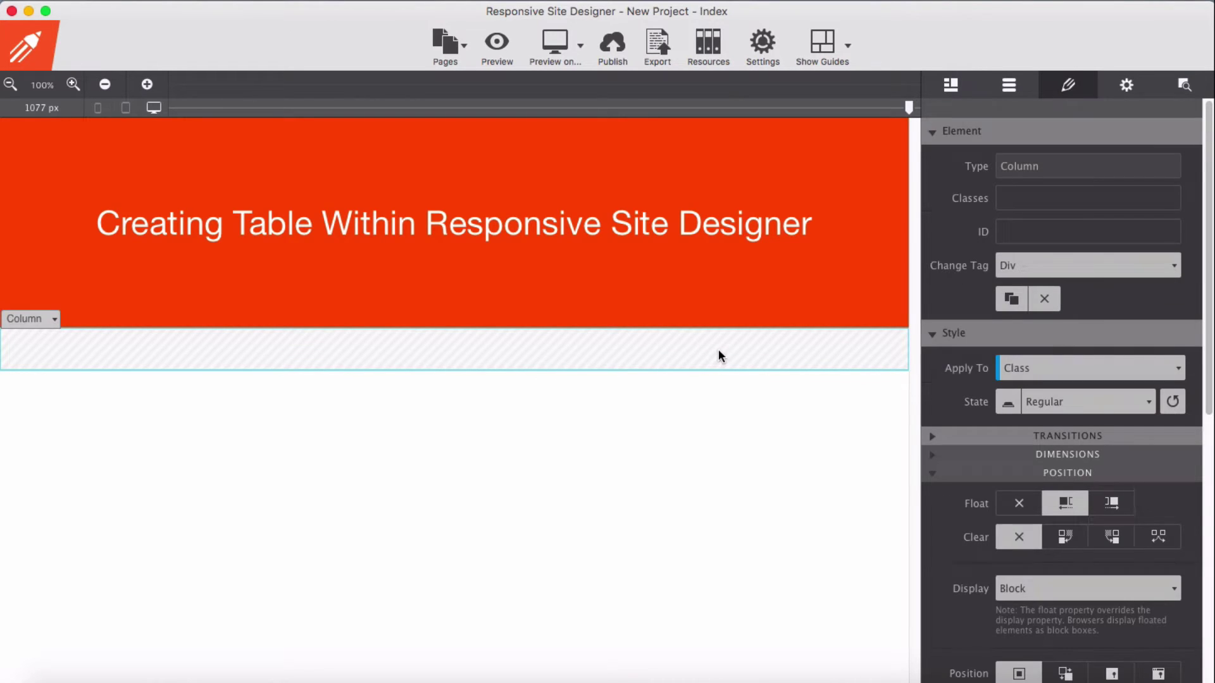
{"action": "left_click", "coordinate": [1083, 200]}
{"action": "left_click", "coordinate": [1068, 242]}
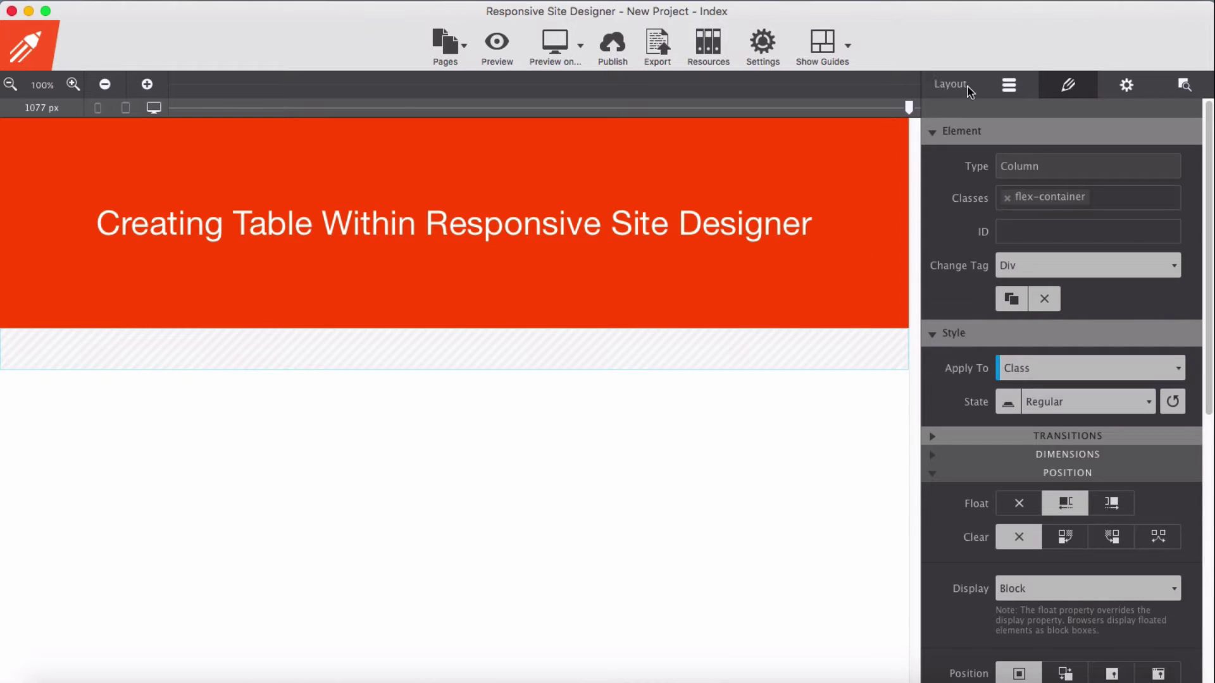
- Add a Container element inside the new column and assign it the class flex-item
{"action": "left_click", "coordinate": [1005, 94]}
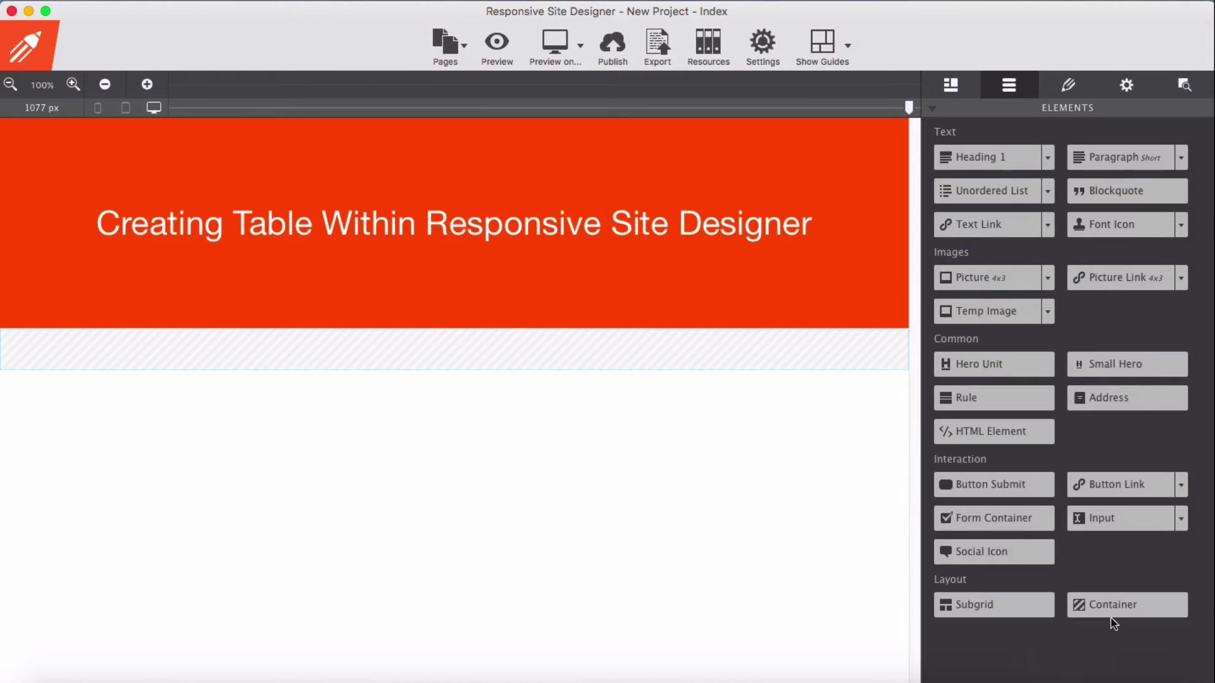
{"action": "left_click_drag", "start_coordinate": [1117, 602], "coordinate": [794, 348]}
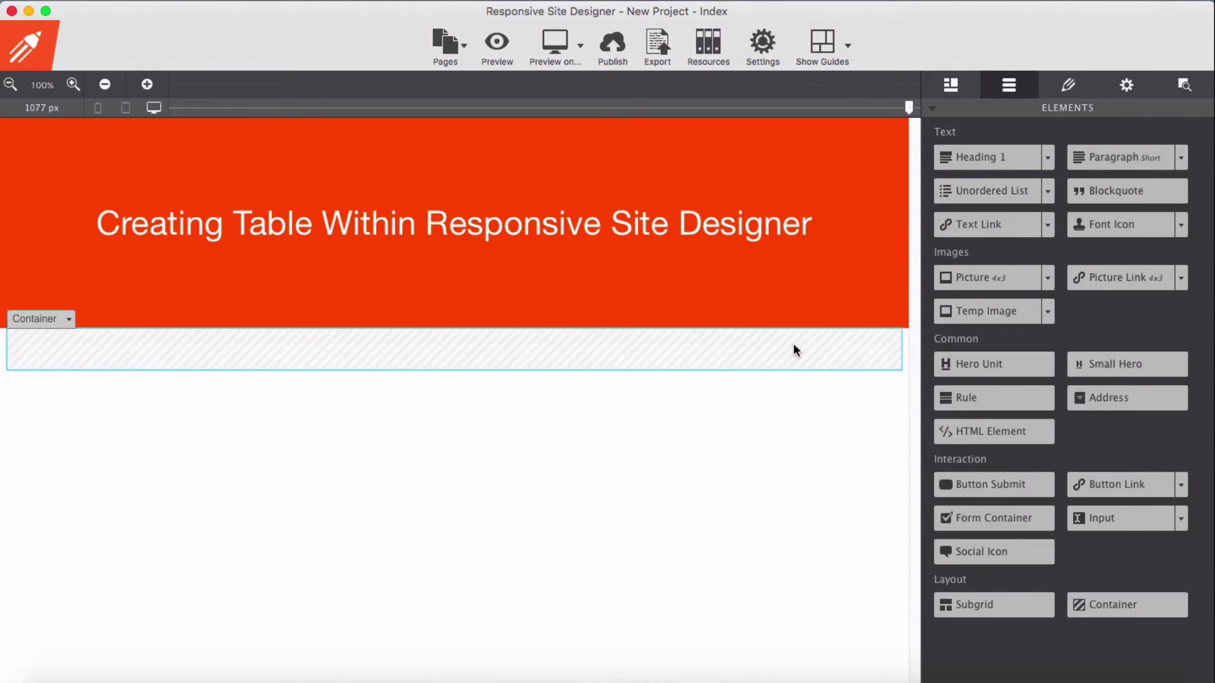
{"action": "left_click", "coordinate": [742, 349]}
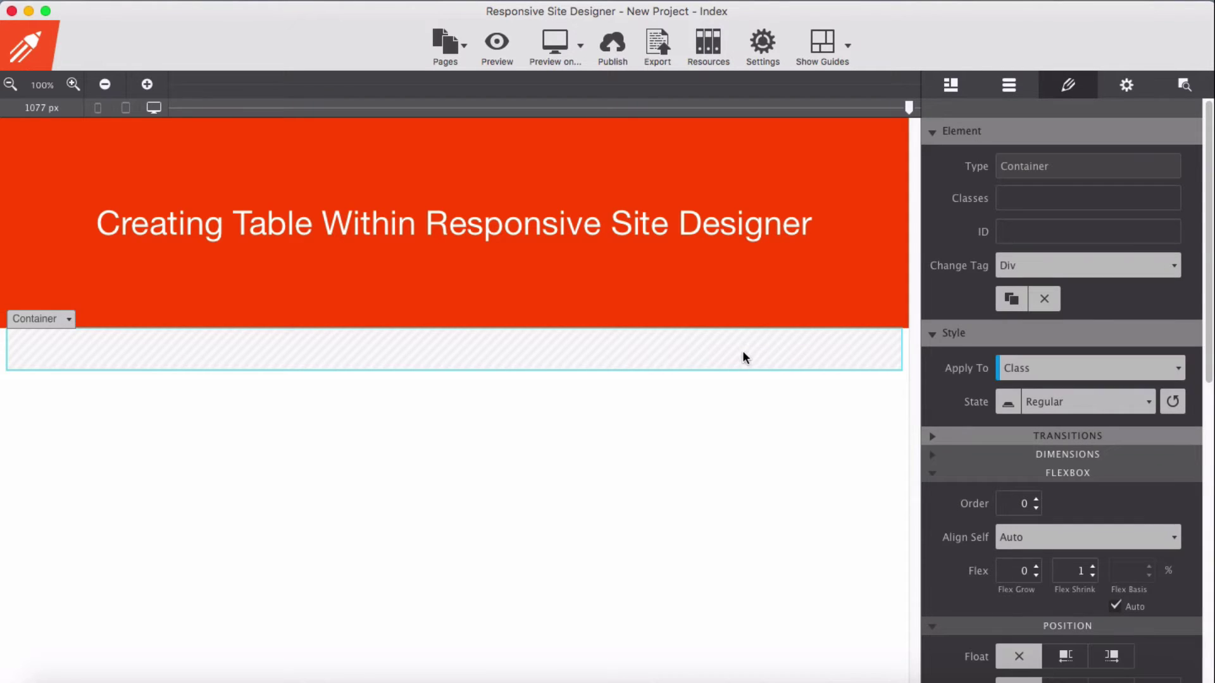
{"action": "left_click", "coordinate": [1012, 211]}
{"action": "left_click", "coordinate": [1050, 273]}
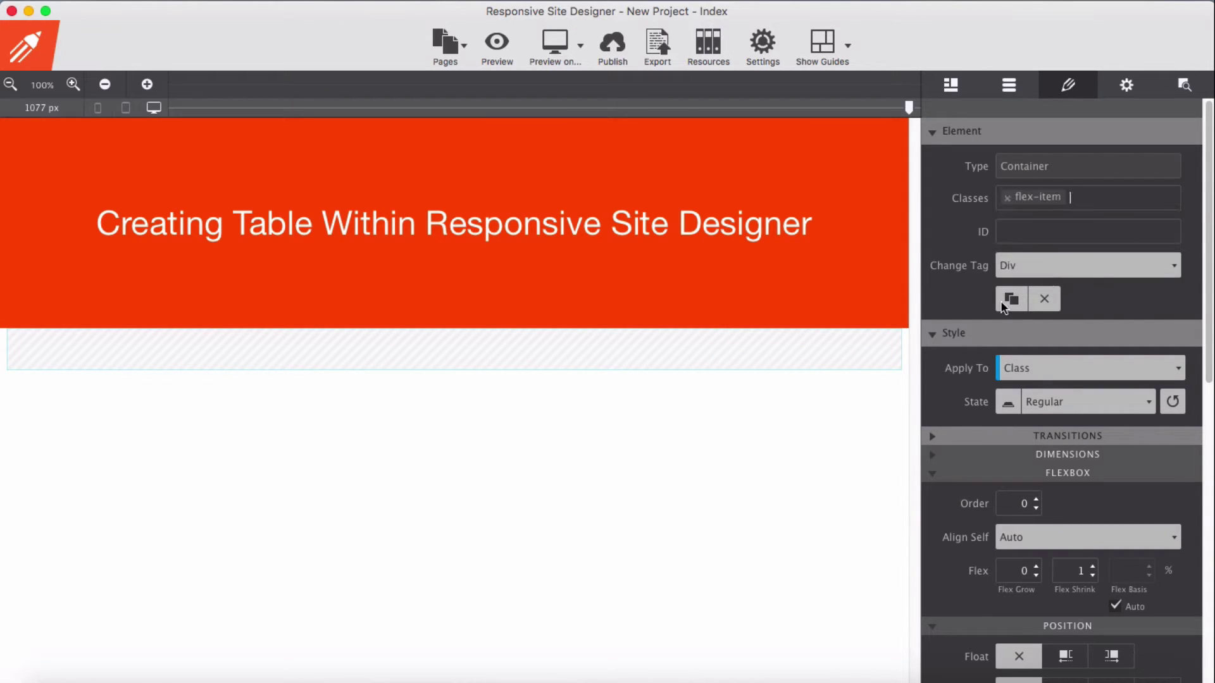
- Duplicate the flex-item container twice to make three containers in the column
{"action": "left_click", "coordinate": [768, 401]}
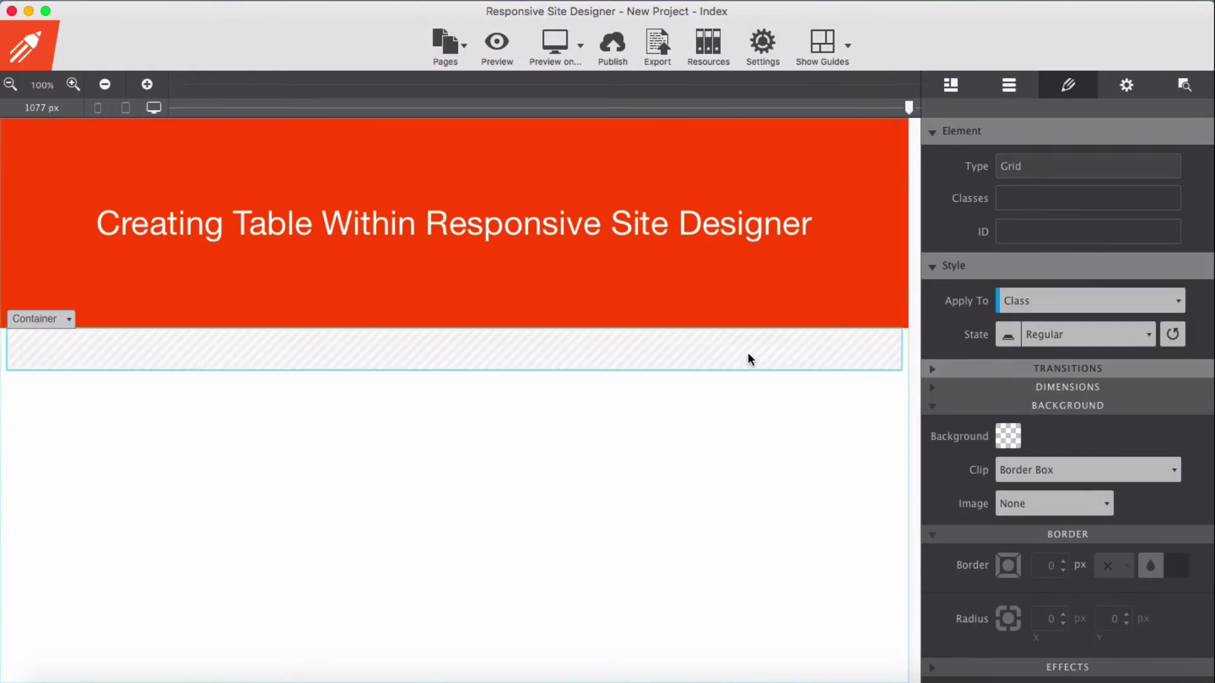
{"action": "left_click", "coordinate": [746, 351]}
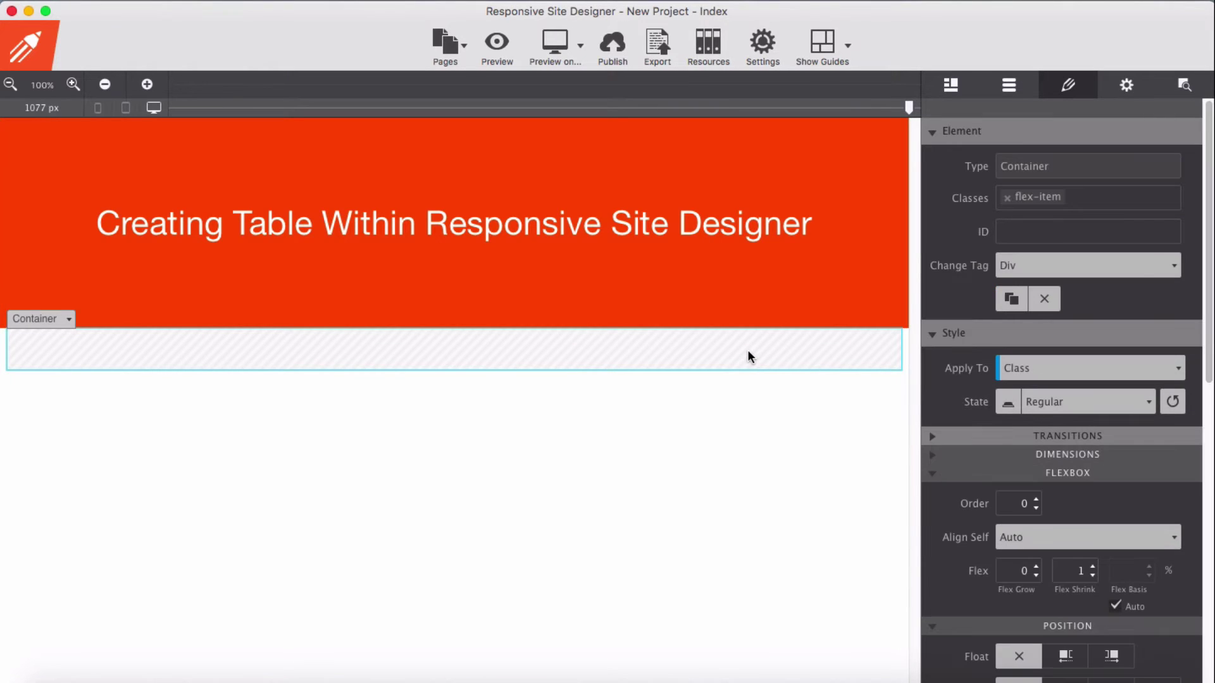
{"action": "left_click", "coordinate": [1010, 299]}
{"action": "left_click", "coordinate": [1010, 300]}
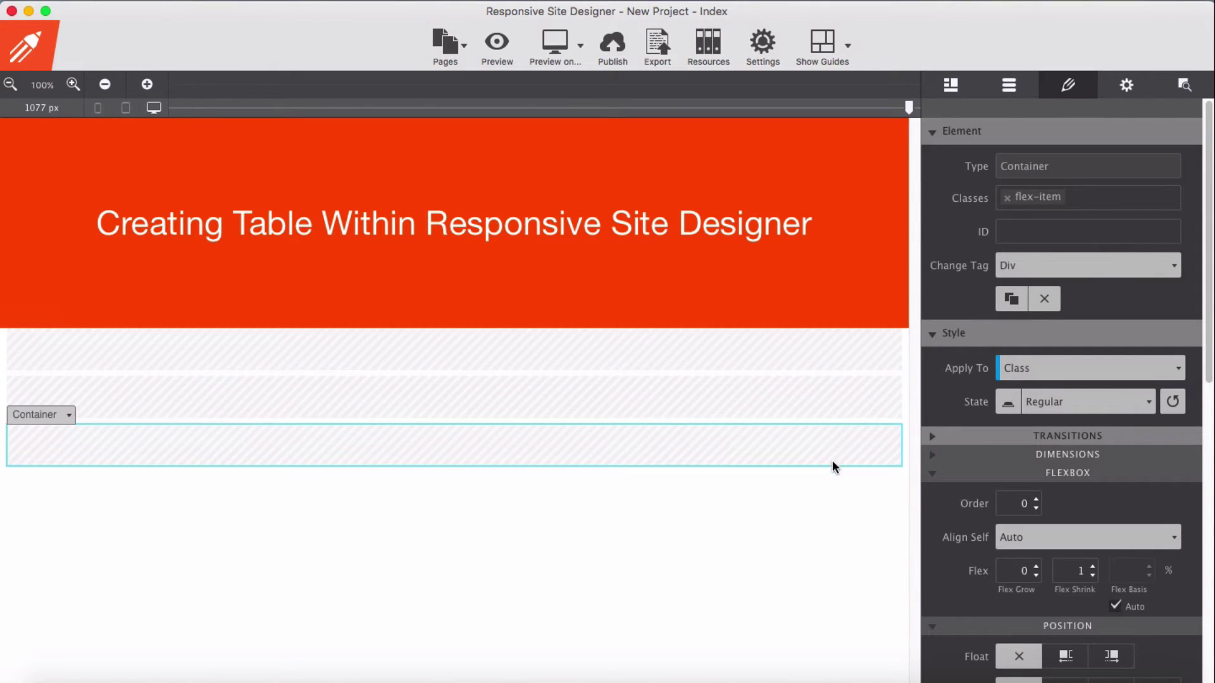
- Give the flex-item containers a 1 px solid border on all sides
{"action": "left_click", "coordinate": [873, 351]}
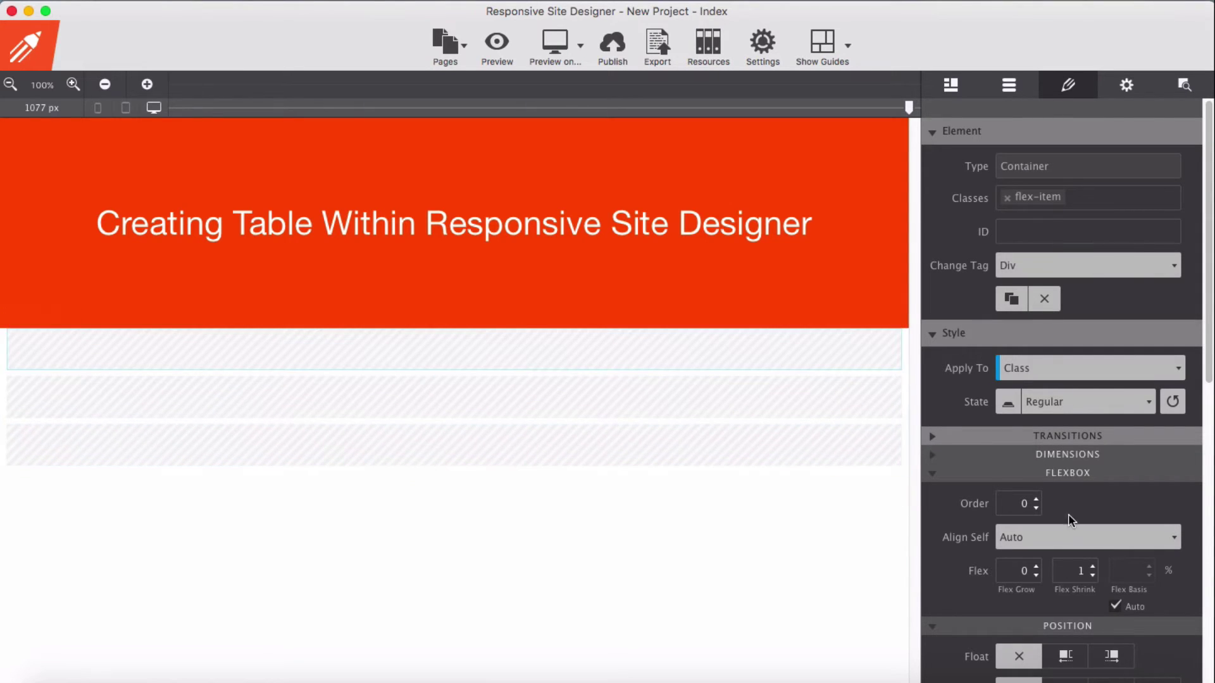
{"action": "scroll", "coordinate": [1070, 537], "scroll_direction": "down", "scroll_amount": 10}
{"action": "scroll", "coordinate": [1044, 442], "scroll_direction": "up", "scroll_amount": 10}
{"action": "scroll", "coordinate": [1055, 514], "scroll_direction": "down", "scroll_amount": 10}
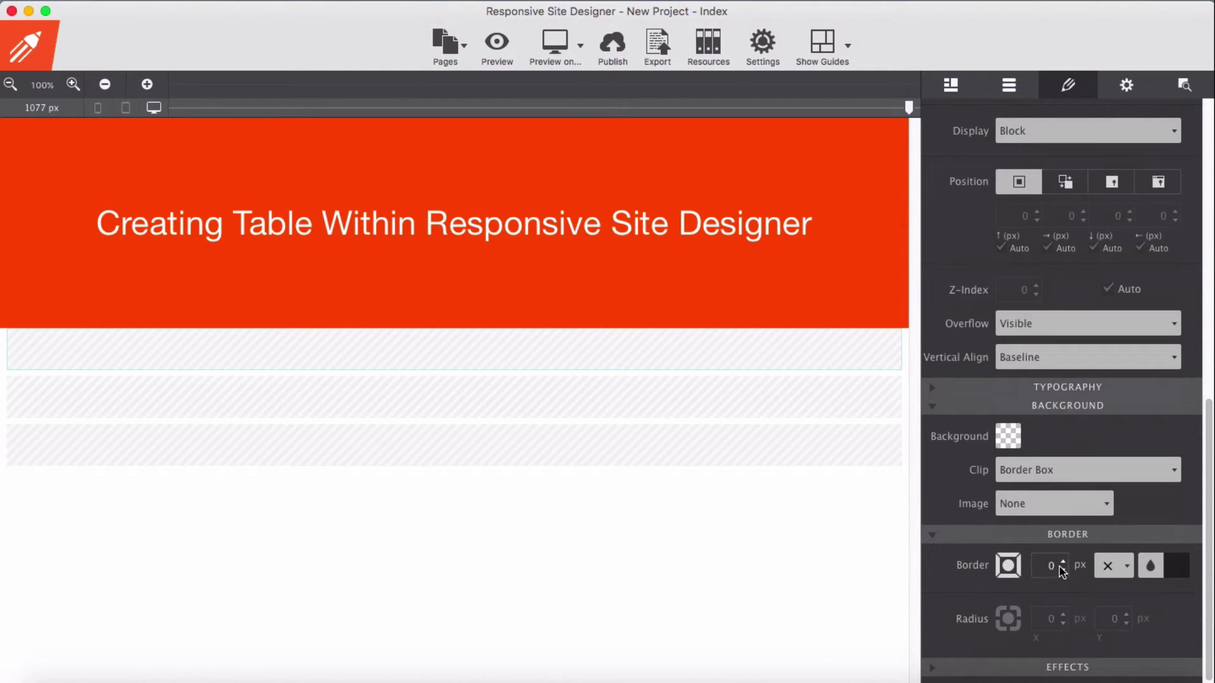
{"action": "left_click", "coordinate": [1062, 562]}
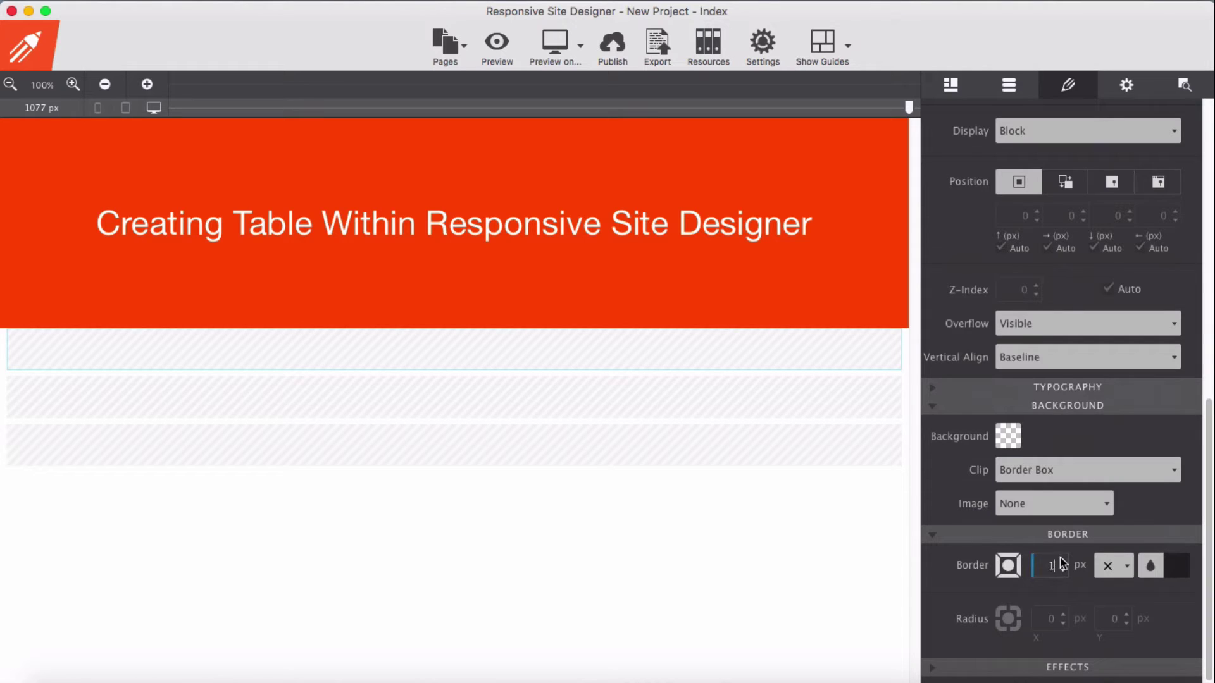
{"action": "left_click", "coordinate": [1112, 565]}
{"action": "left_click", "coordinate": [1116, 578]}
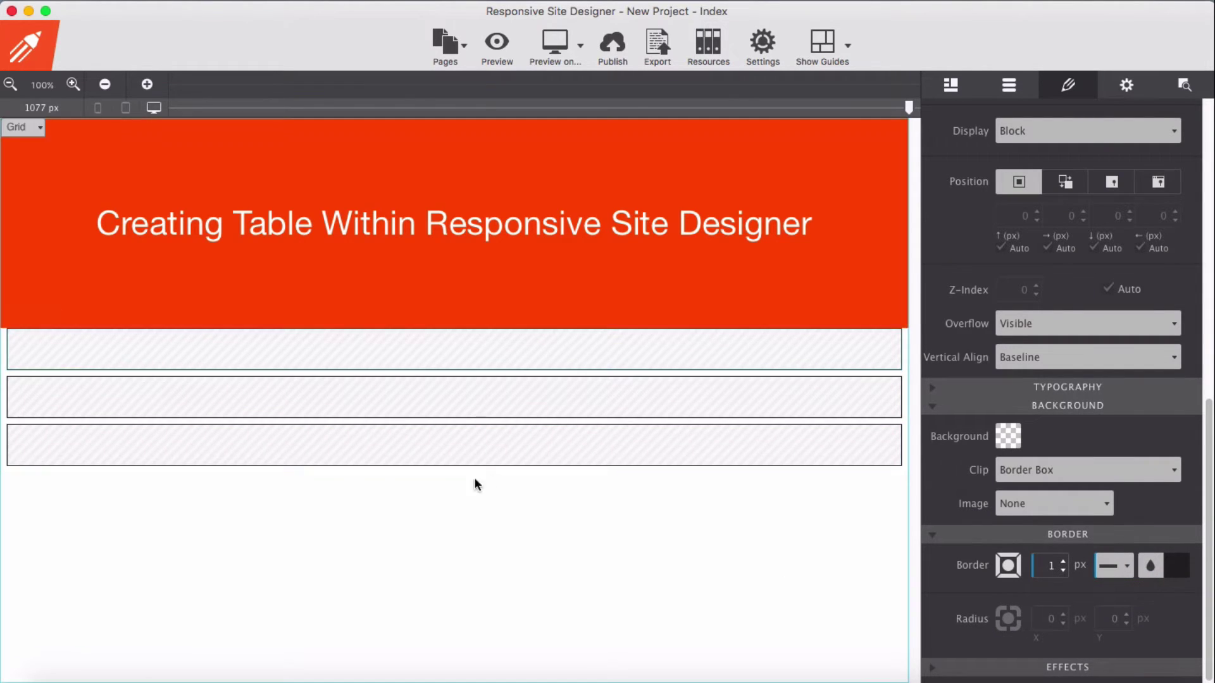
- Set the display of the flex-container column holding the three containers to Flex
{"action": "left_click", "coordinate": [1171, 95]}
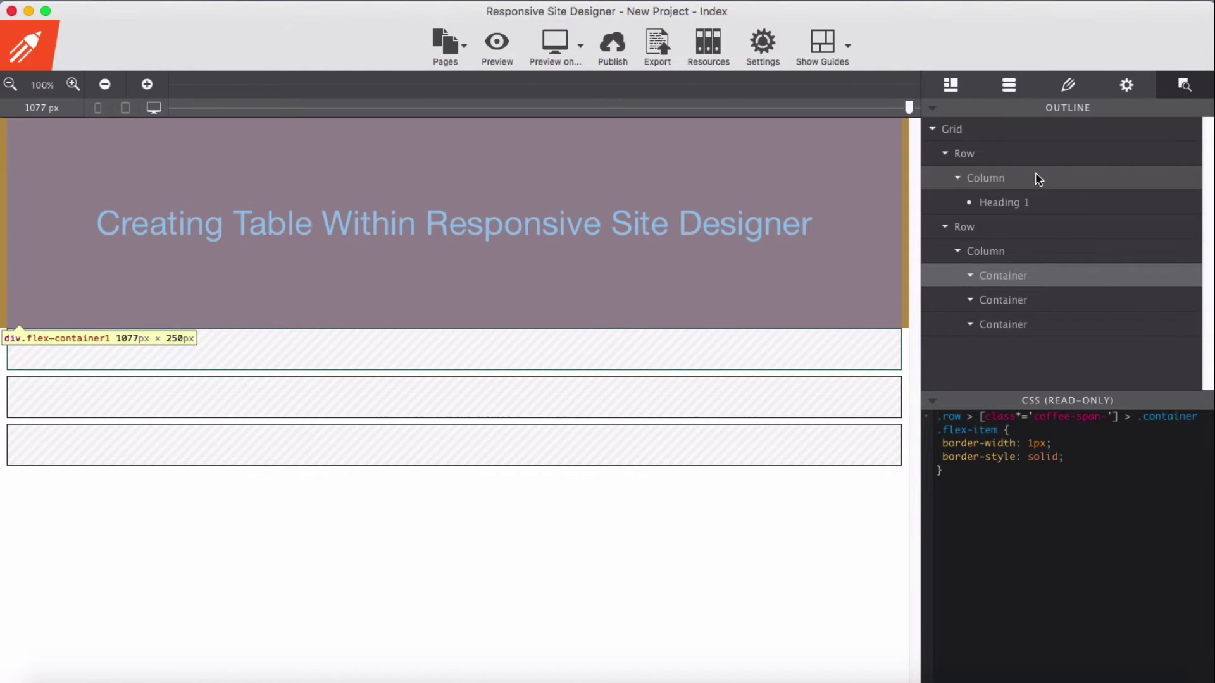
{"action": "left_click", "coordinate": [989, 185]}
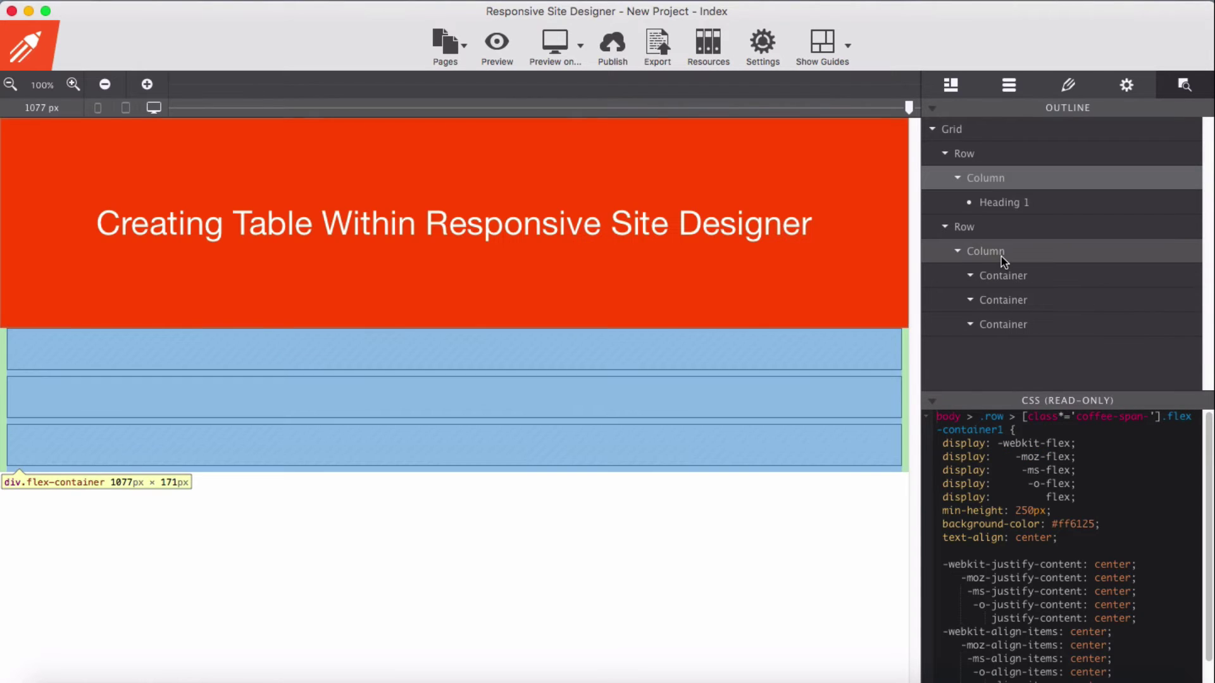
{"action": "left_click", "coordinate": [1002, 256]}
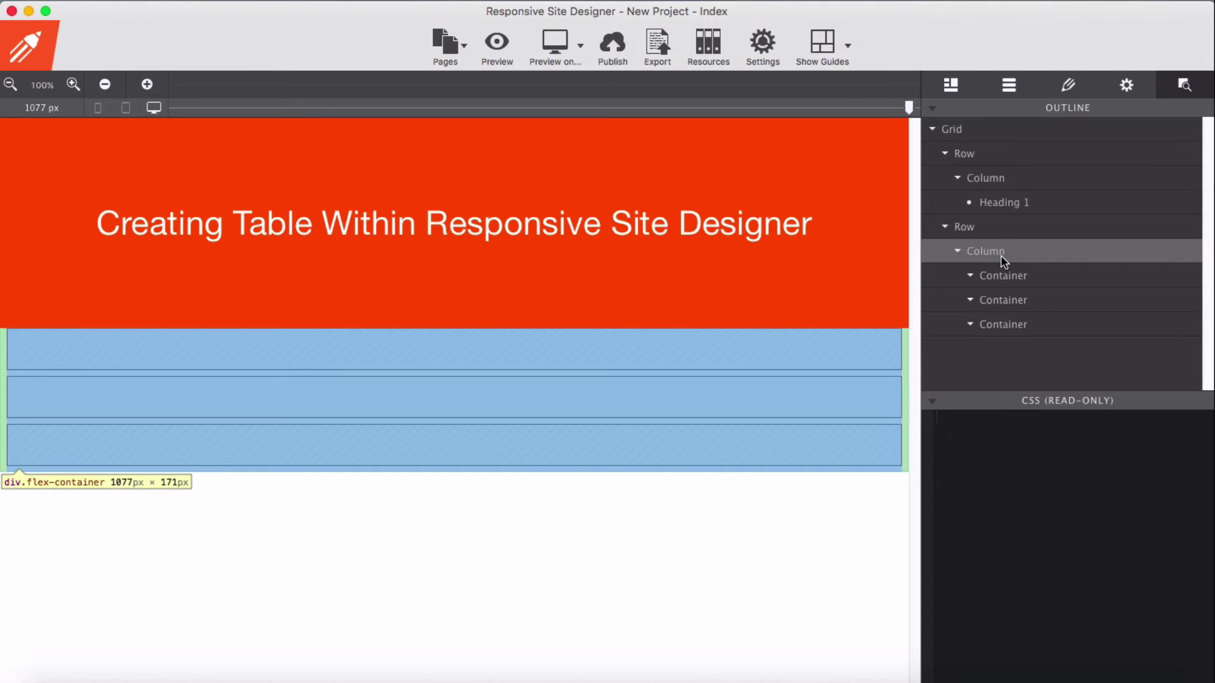
{"action": "left_click", "coordinate": [1068, 84]}
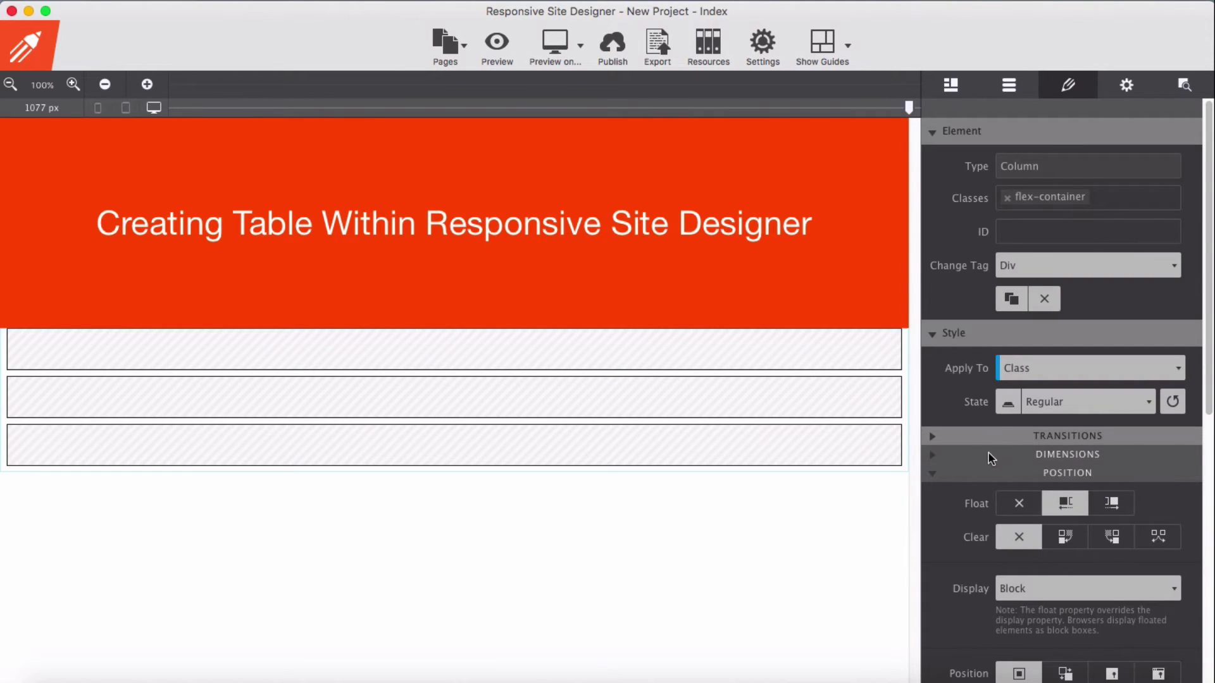
{"action": "left_click", "coordinate": [1040, 475]}
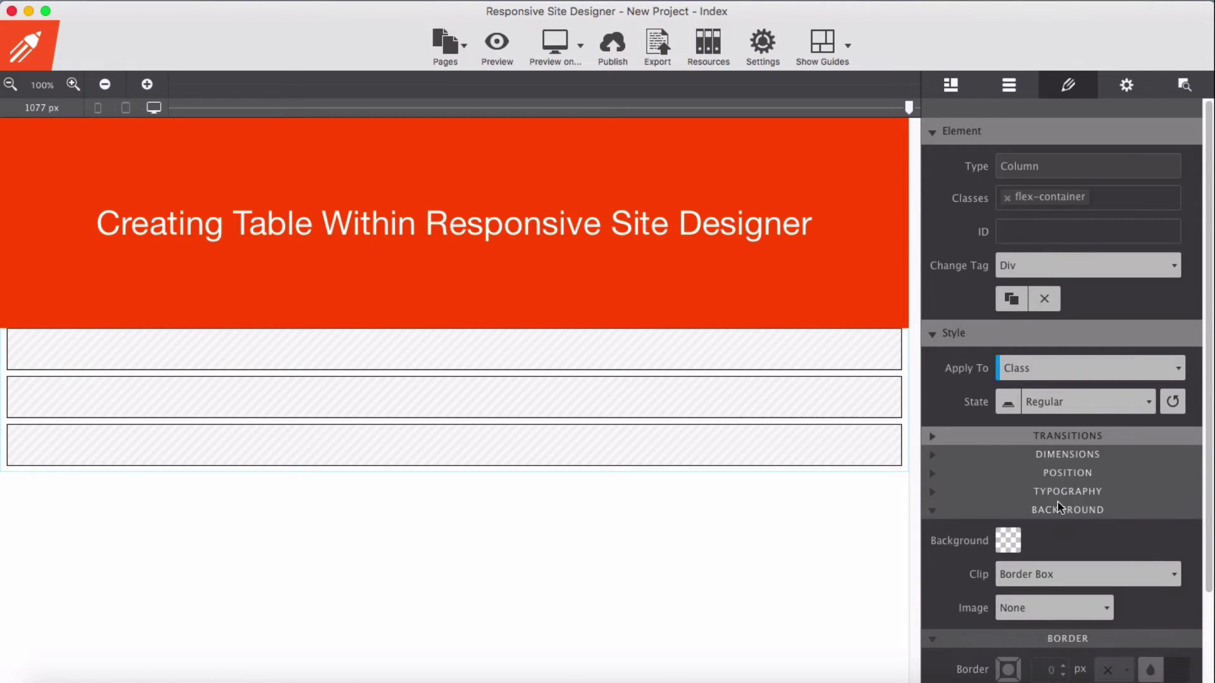
{"action": "left_click", "coordinate": [1069, 475]}
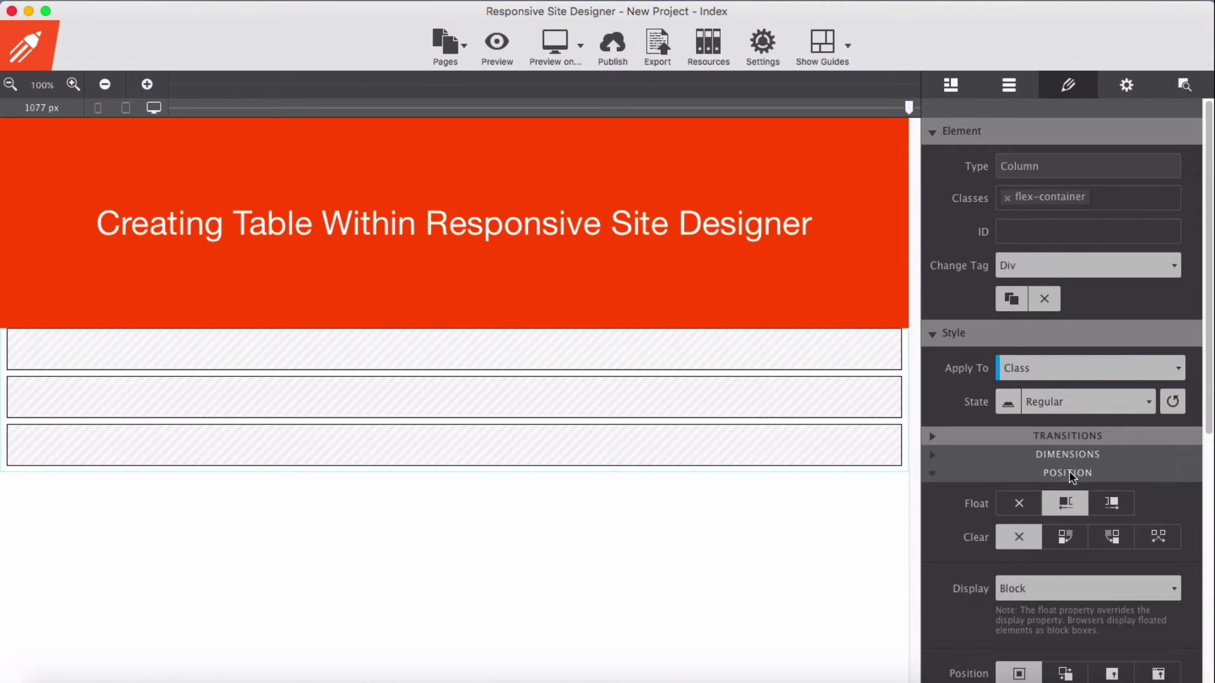
{"action": "left_click", "coordinate": [1040, 587]}
{"action": "left_click", "coordinate": [1040, 573]}
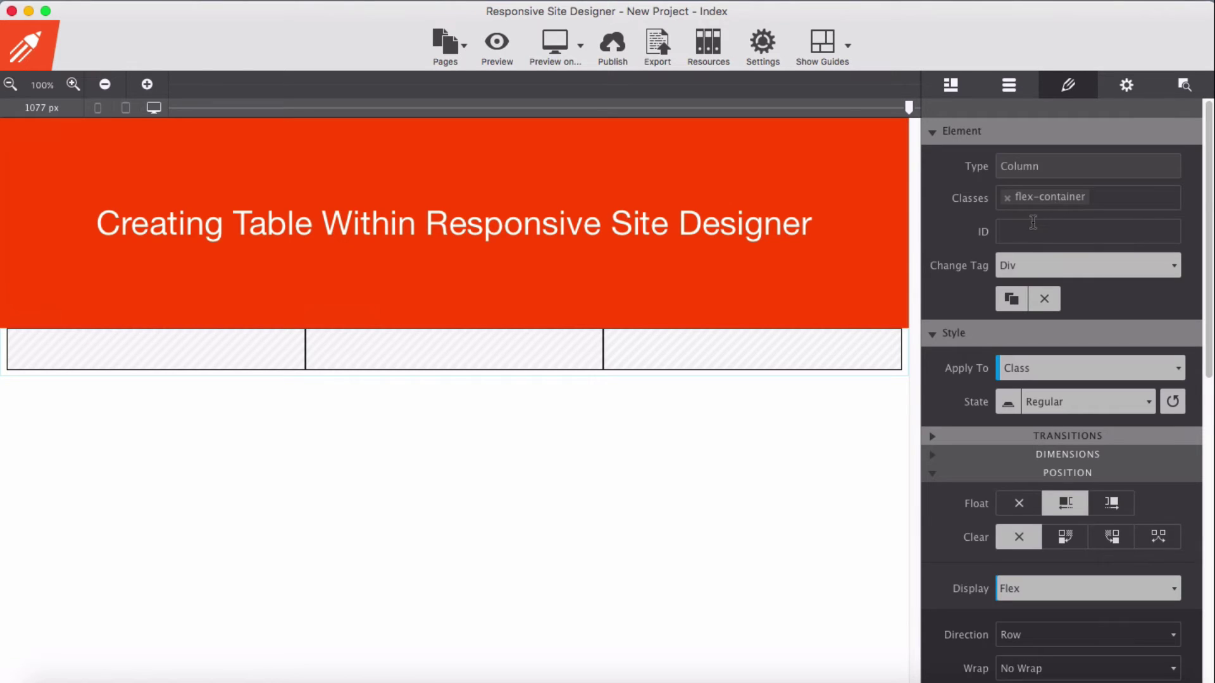
- Set the flex grow of the flex-item containers to 1
{"action": "left_click", "coordinate": [265, 356]}
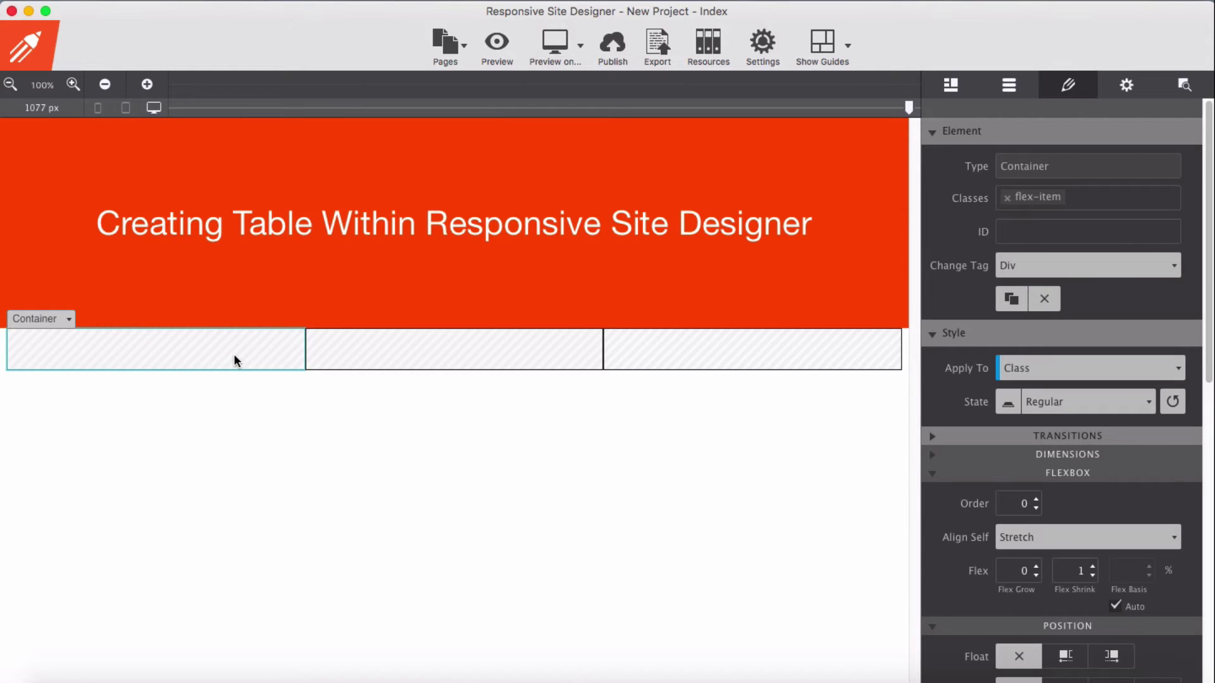
{"action": "left_click", "coordinate": [1039, 204]}
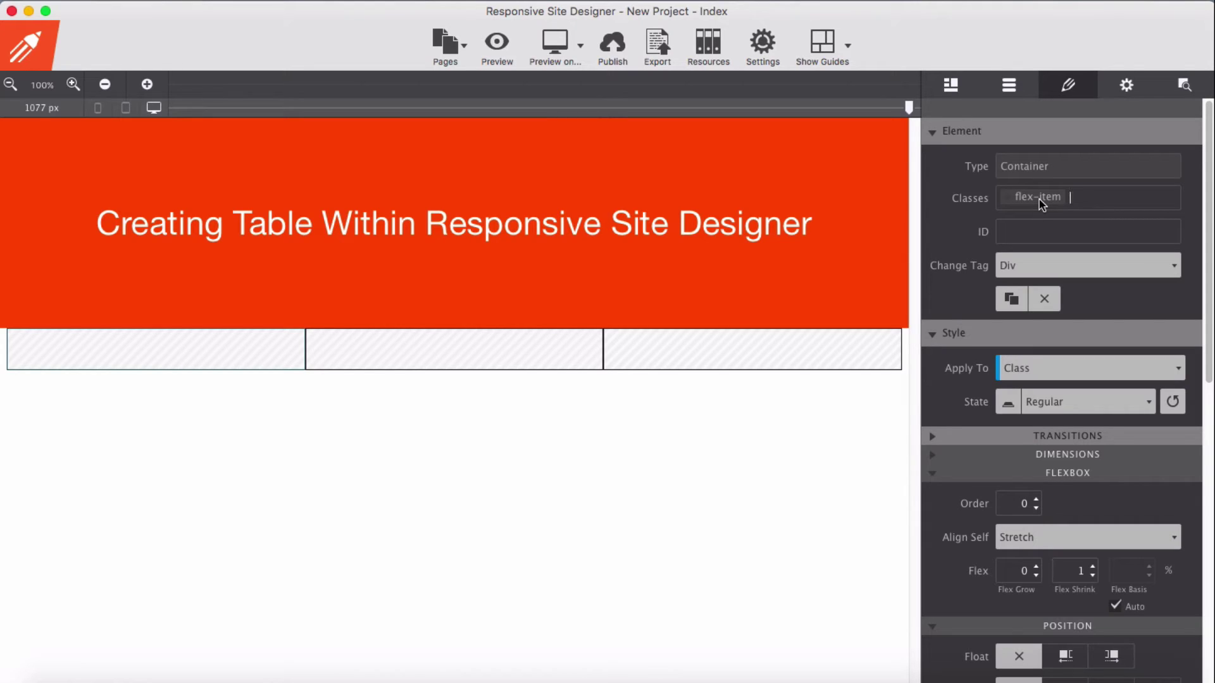
{"action": "left_click", "coordinate": [1037, 566]}
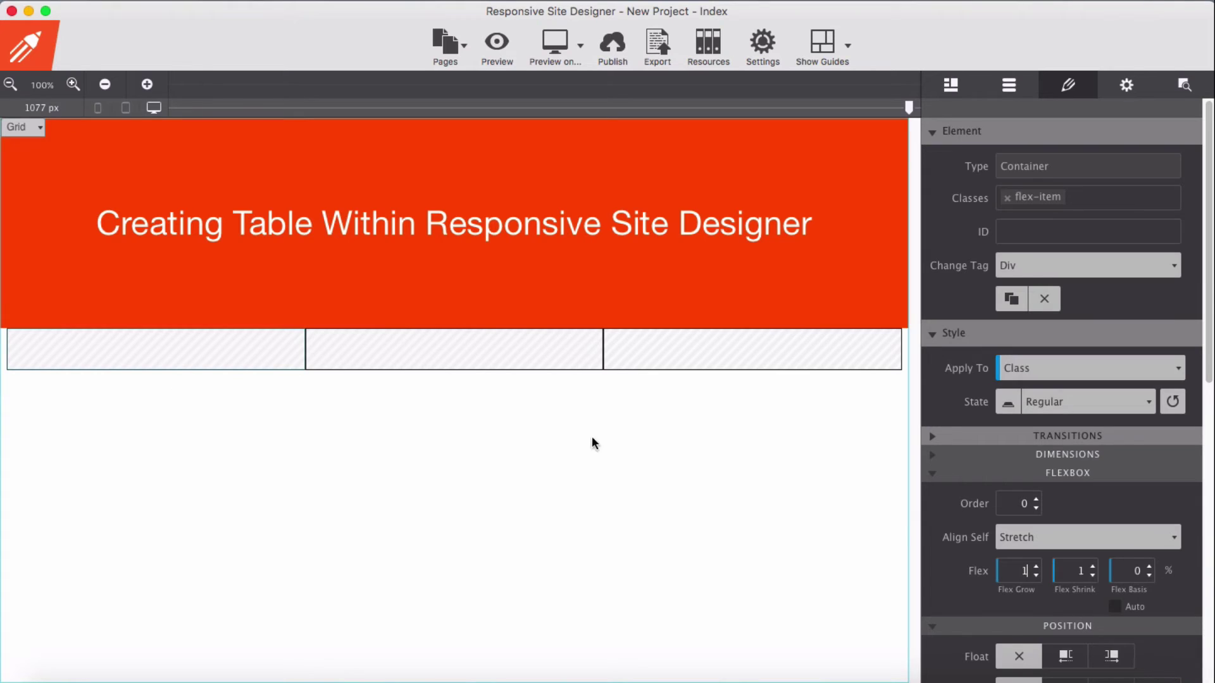
{"action": "left_click", "coordinate": [1035, 566]}
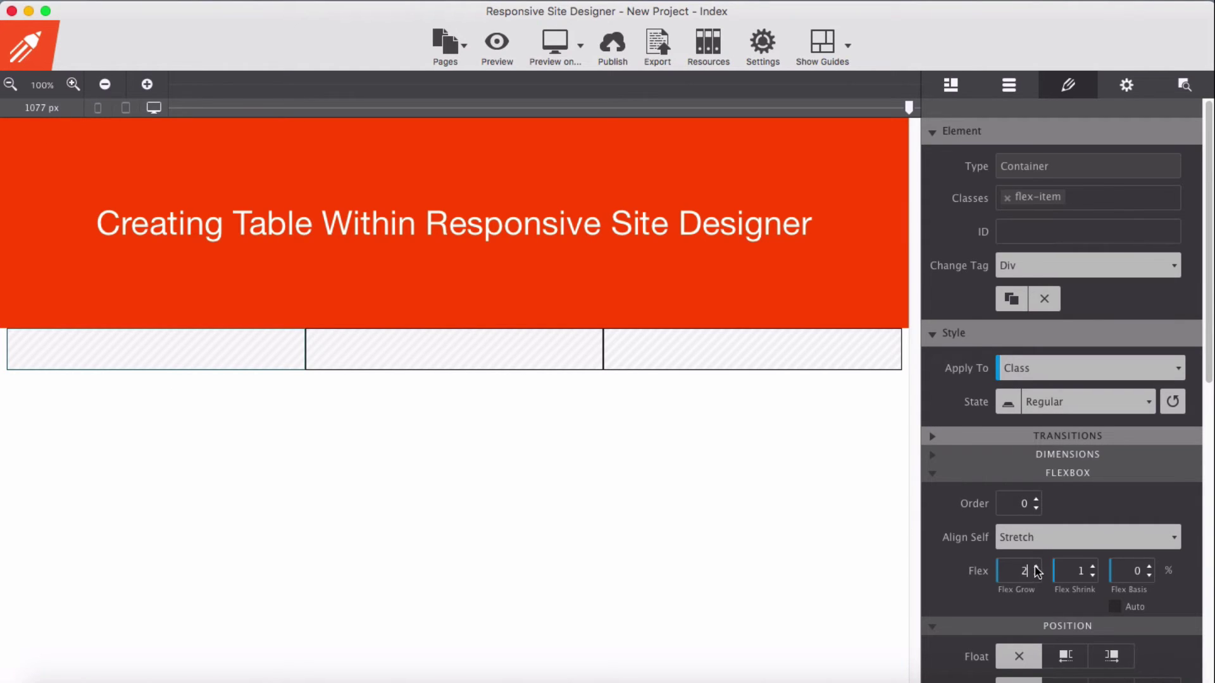
{"action": "left_click", "coordinate": [1036, 575]}
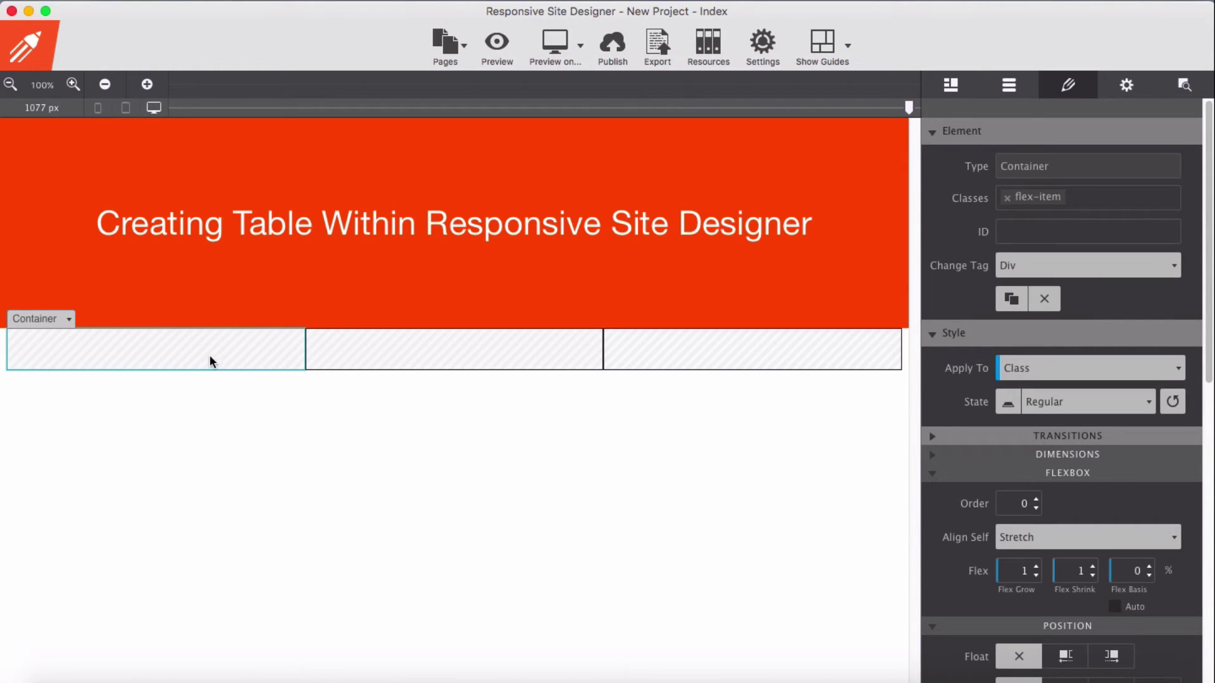
- Add the class item1 to the first container in the row and set its flex grow to 2
{"action": "left_click", "coordinate": [1081, 199]}
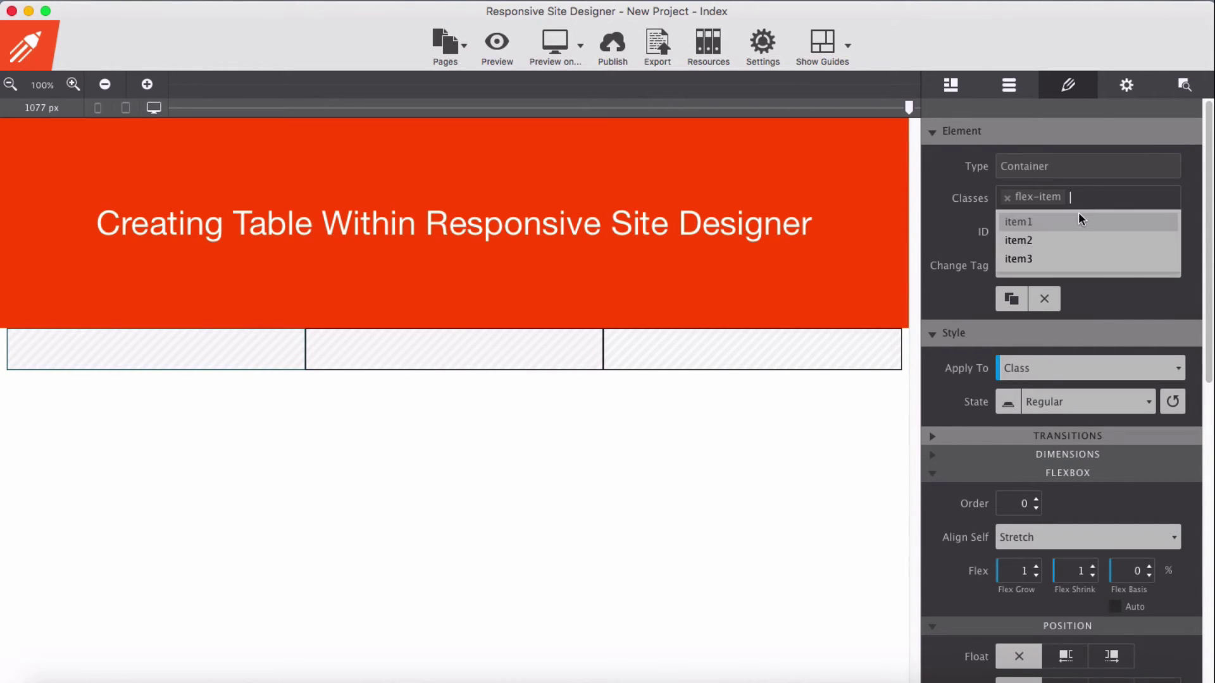
{"action": "left_click", "coordinate": [1054, 220]}
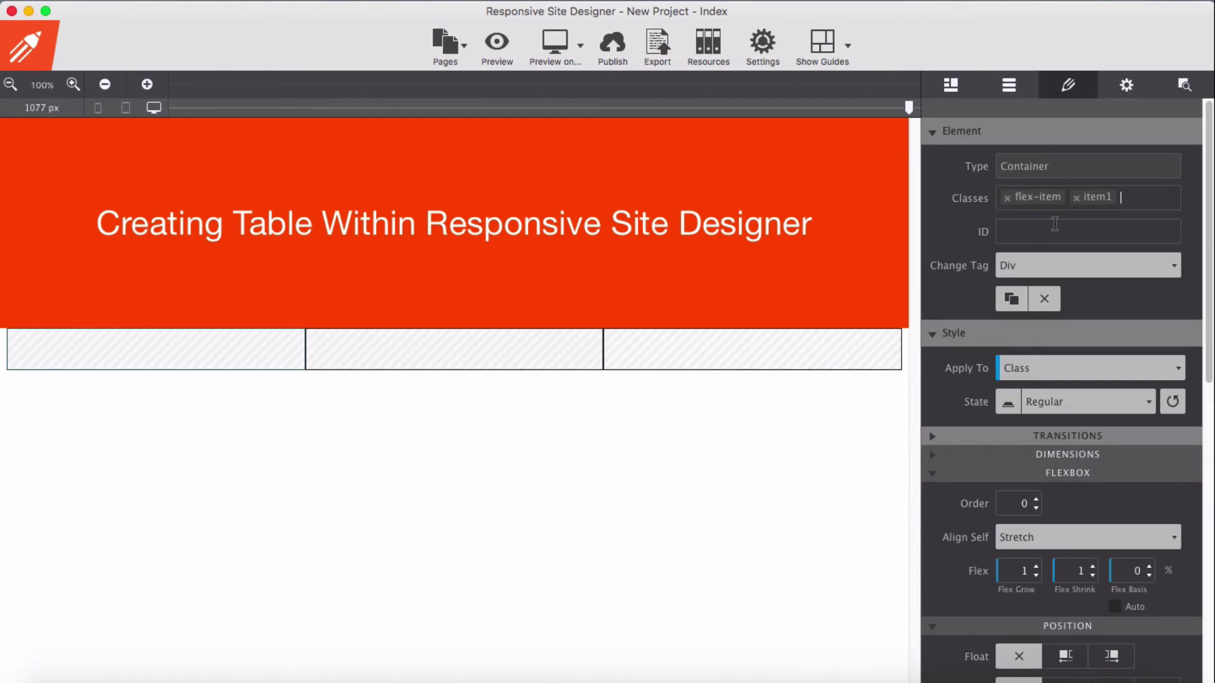
{"action": "left_click", "coordinate": [158, 345]}
{"action": "left_click", "coordinate": [1035, 566]}
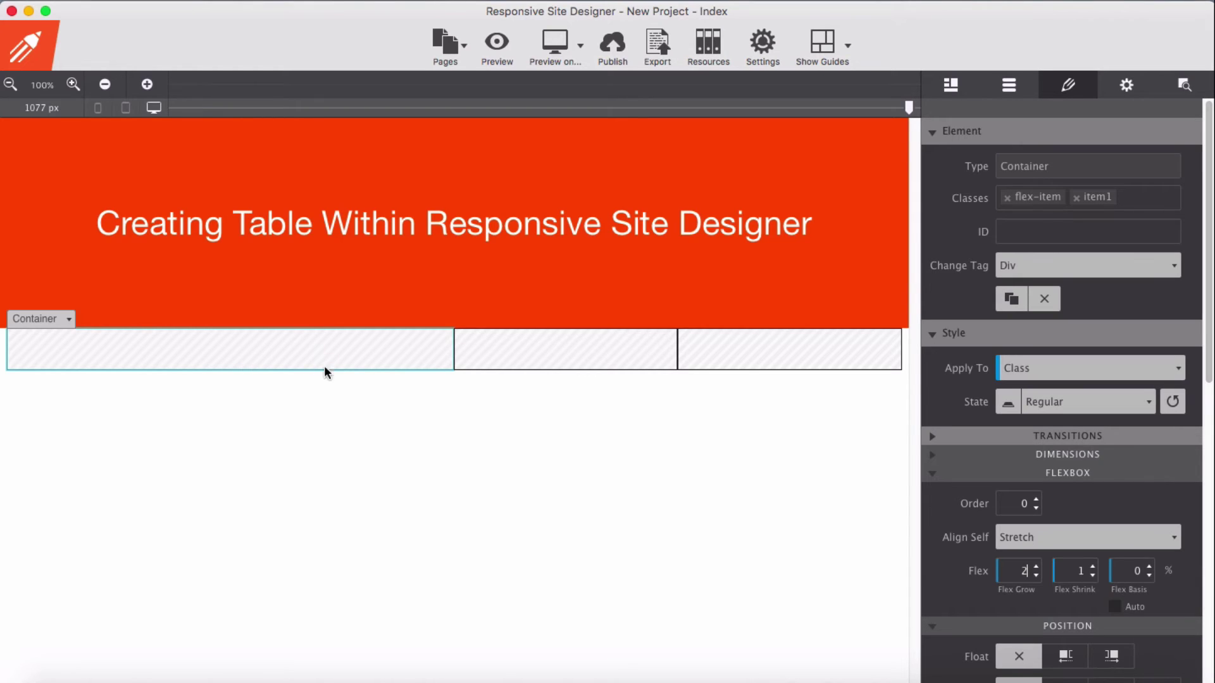
- Set the flex grow of the first container in the row to 4
{"action": "left_click", "coordinate": [1036, 568]}
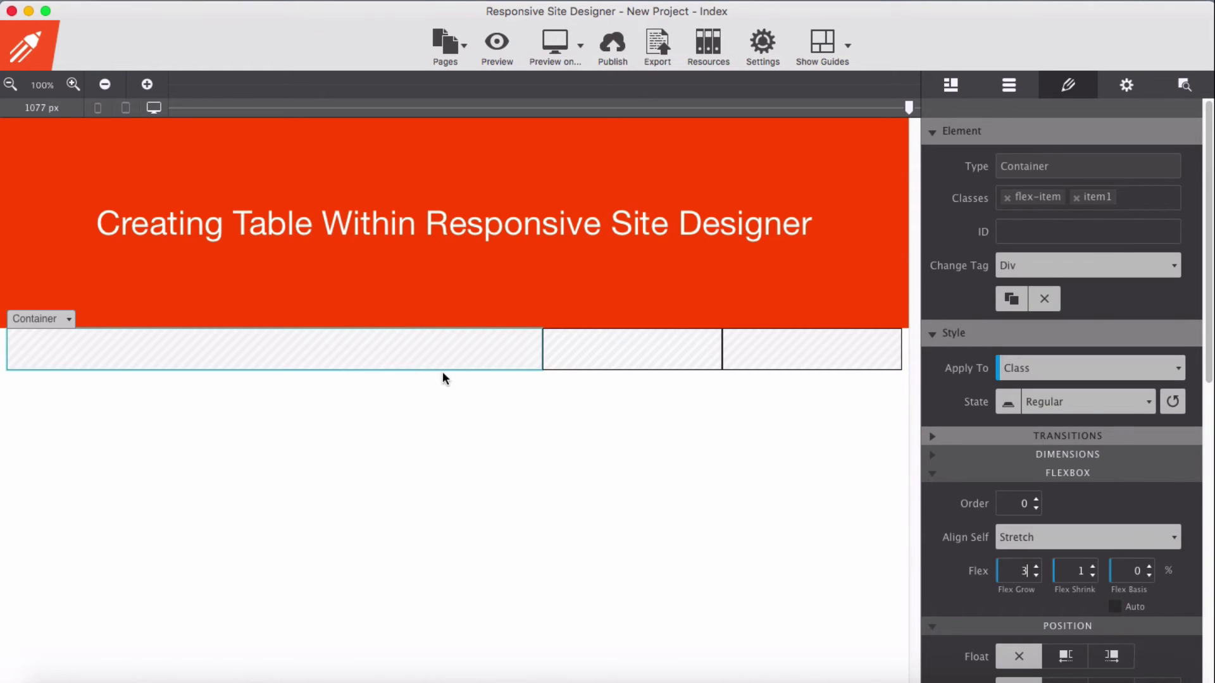
{"action": "left_click", "coordinate": [1036, 566]}
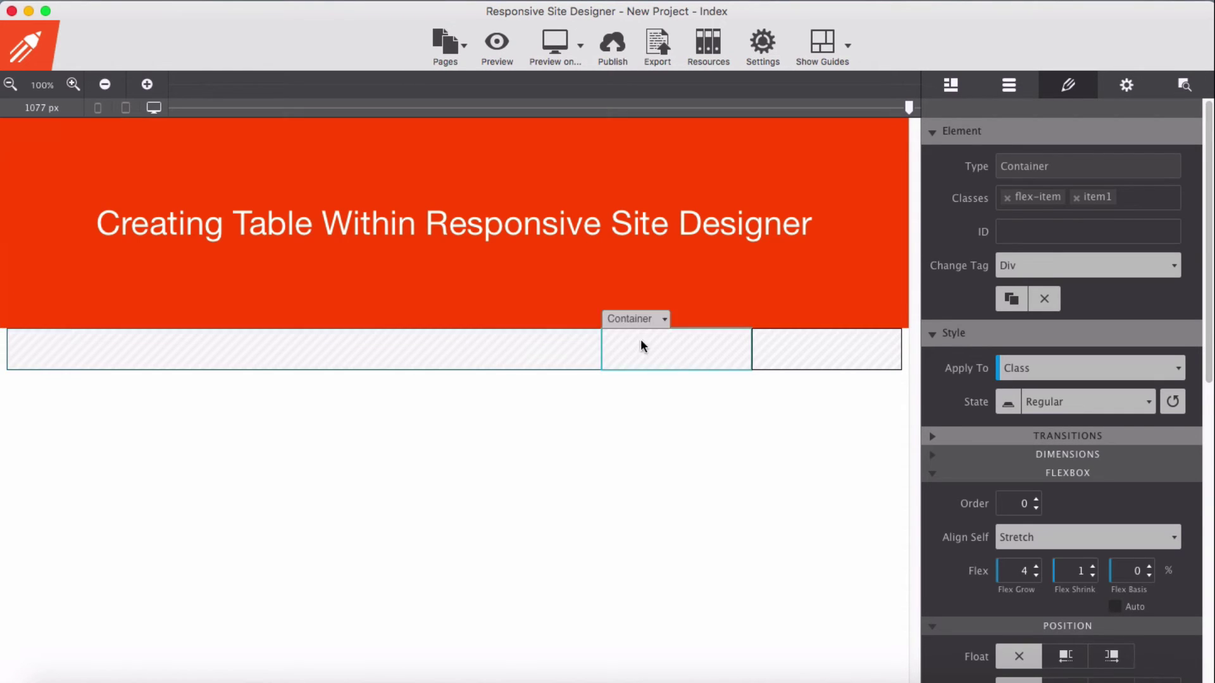
- Add a short paragraph to the first cell and a font icon to each of the second and third cells
{"action": "left_click", "coordinate": [1008, 94]}
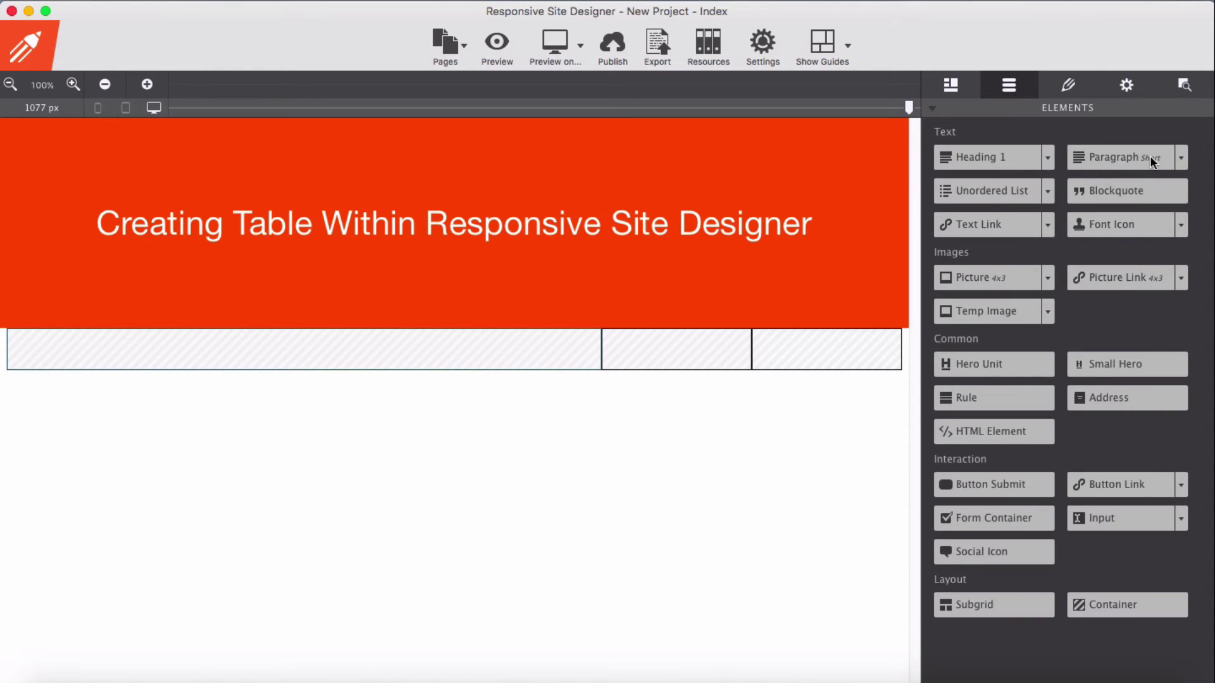
{"action": "left_click_drag", "start_coordinate": [1136, 162], "coordinate": [428, 349]}
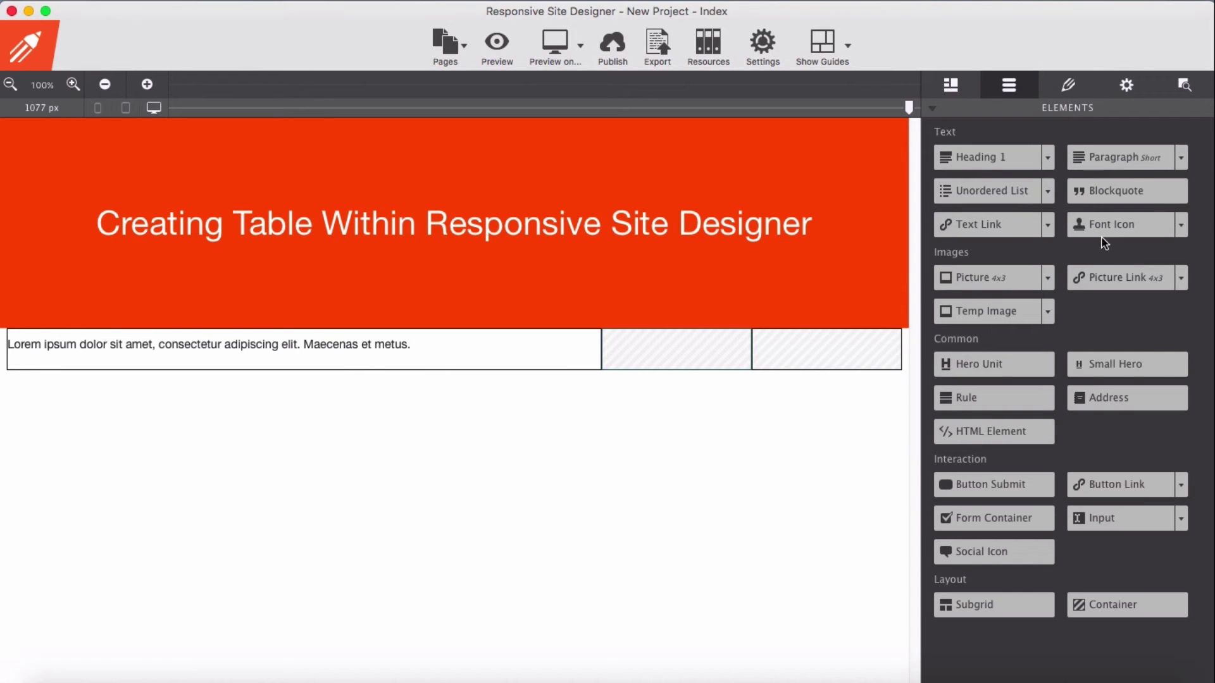
{"action": "left_click_drag", "start_coordinate": [1111, 225], "coordinate": [727, 357]}
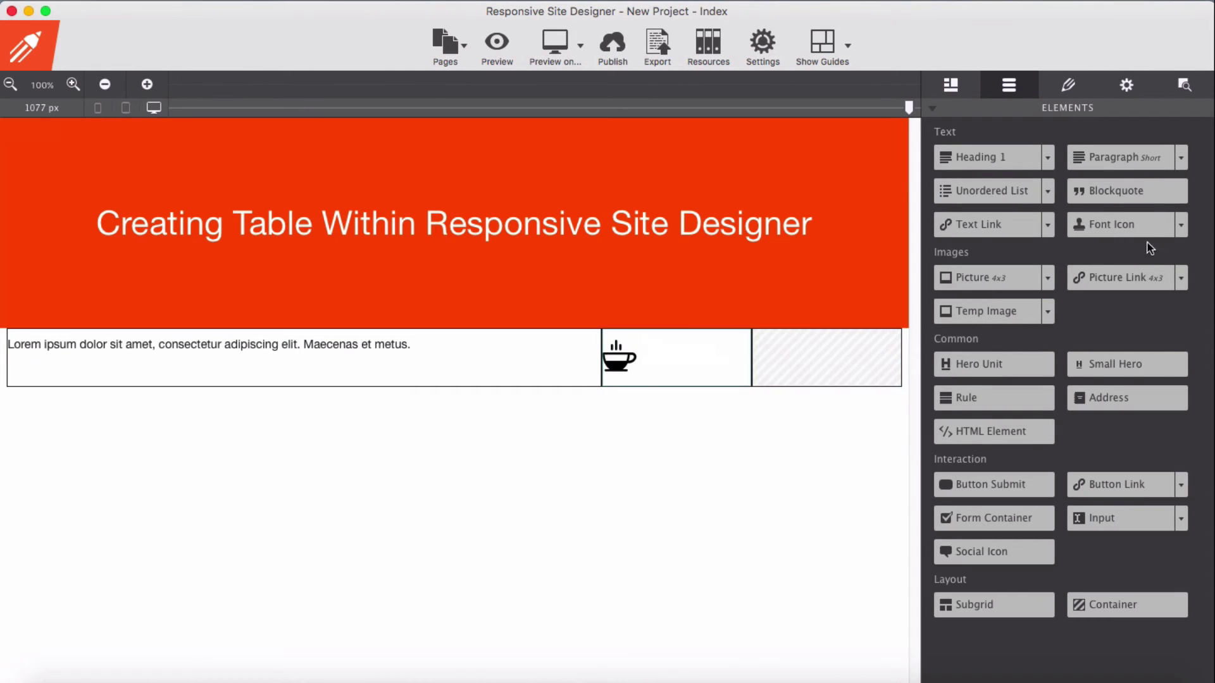
{"action": "left_click_drag", "start_coordinate": [1142, 227], "coordinate": [846, 354]}
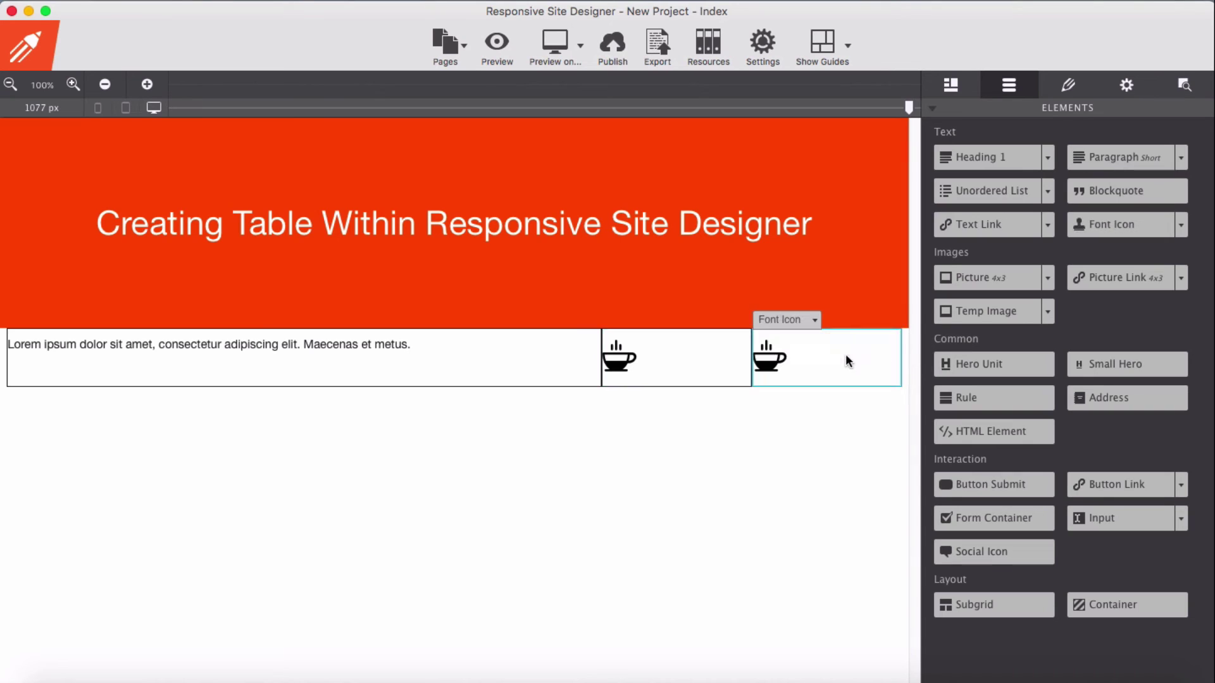
- Change the glyph of the second cell's font icon to checkmark4
{"action": "left_click", "coordinate": [624, 356]}
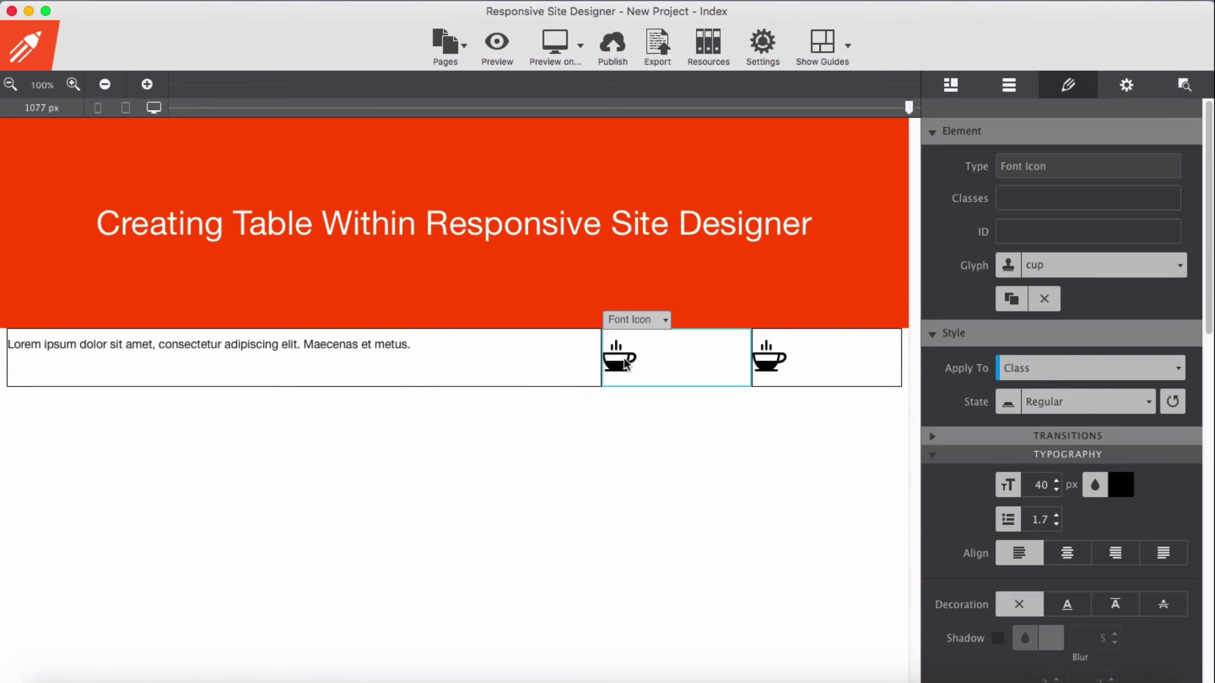
{"action": "left_click", "coordinate": [1069, 269]}
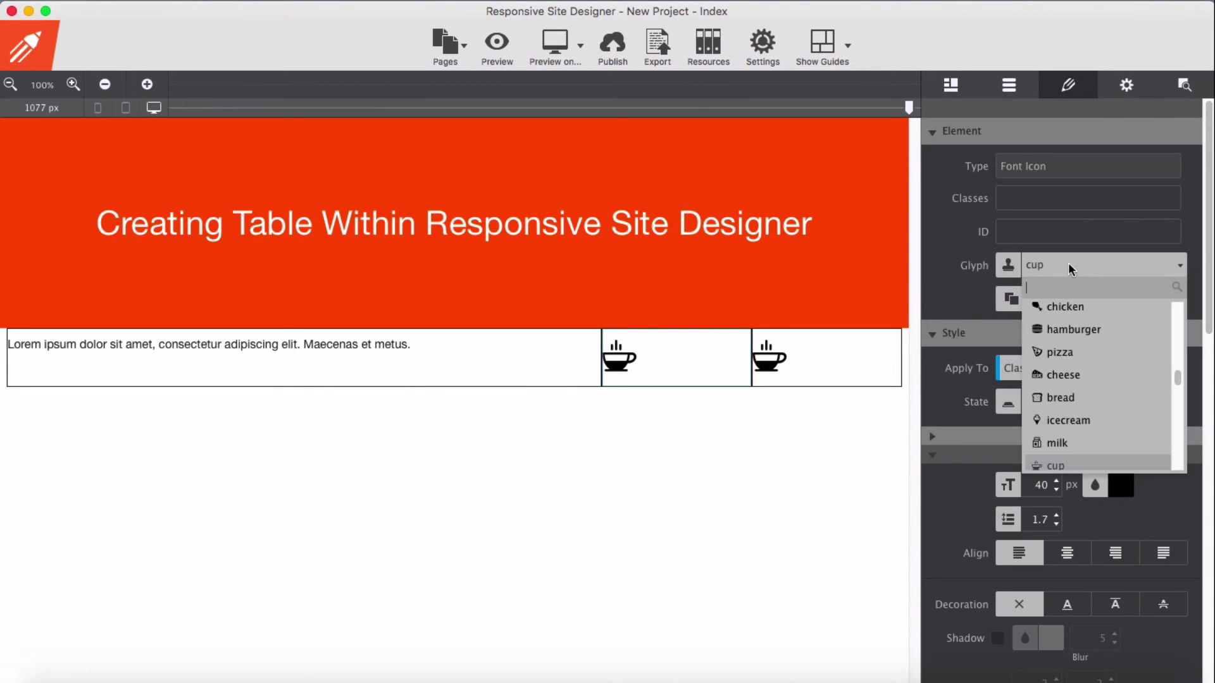
{"action": "type", "text": "ch"}
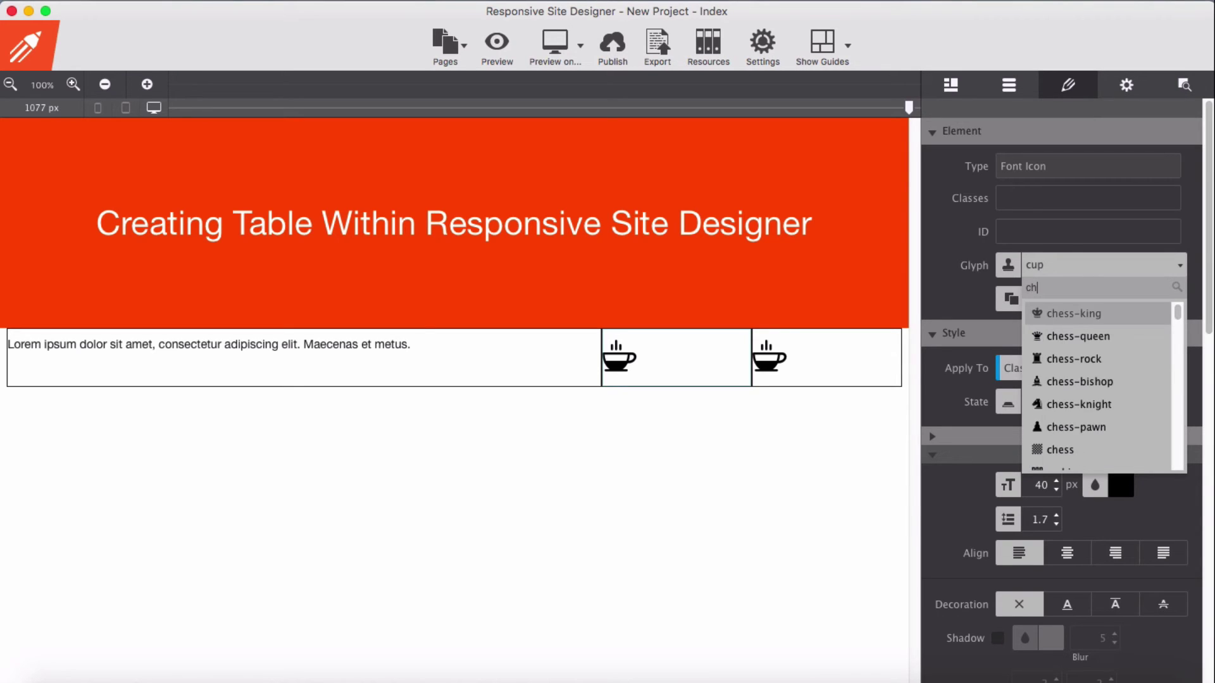
{"action": "type", "text": "eck"}
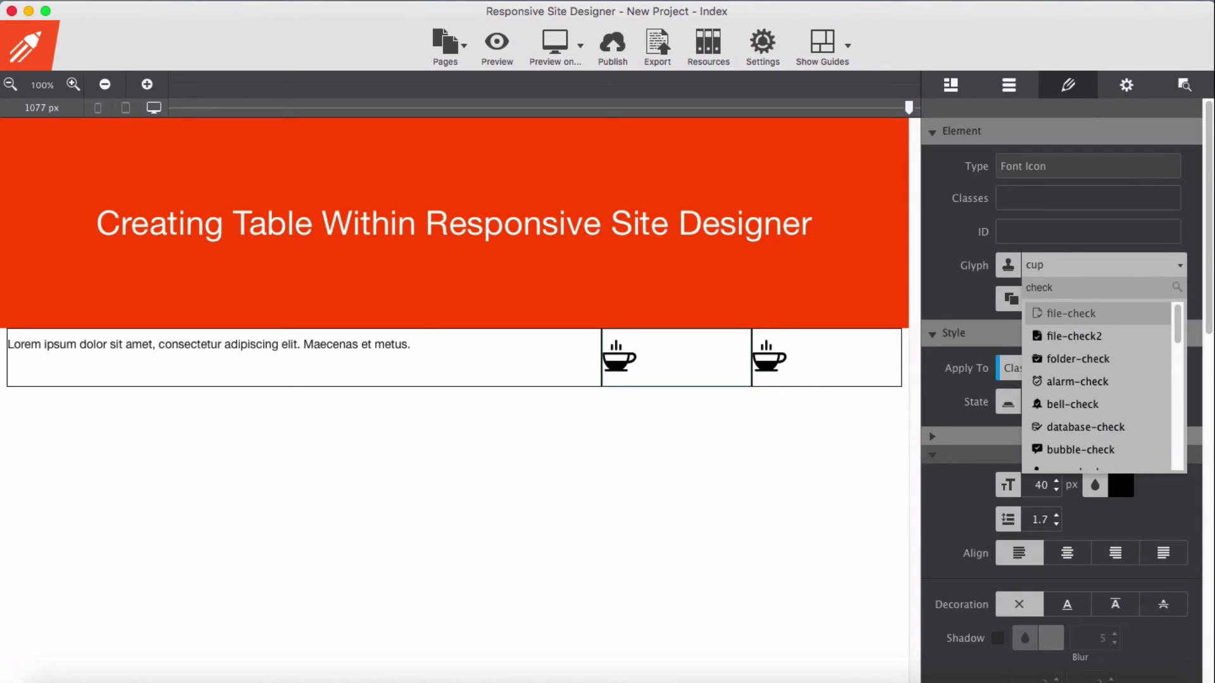
{"action": "scroll", "coordinate": [1069, 418], "scroll_direction": "down", "scroll_amount": 4}
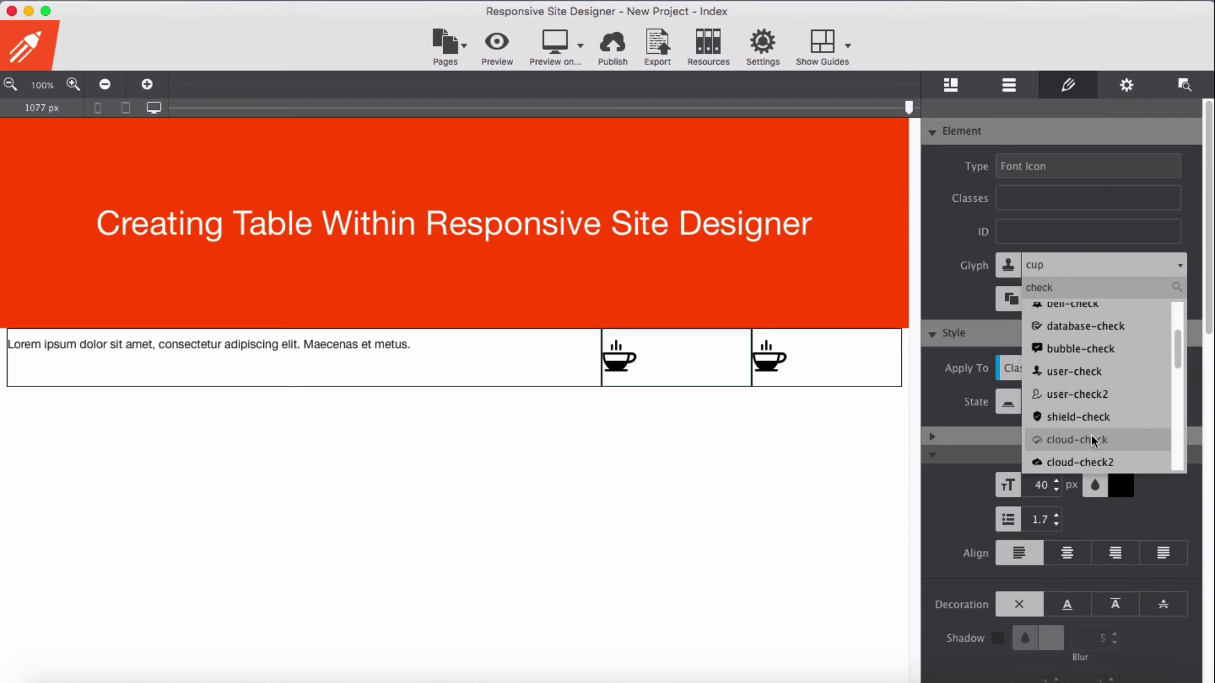
{"action": "scroll", "coordinate": [1091, 433], "scroll_direction": "down", "scroll_amount": 4}
{"action": "scroll", "coordinate": [1092, 430], "scroll_direction": "up", "scroll_amount": 2}
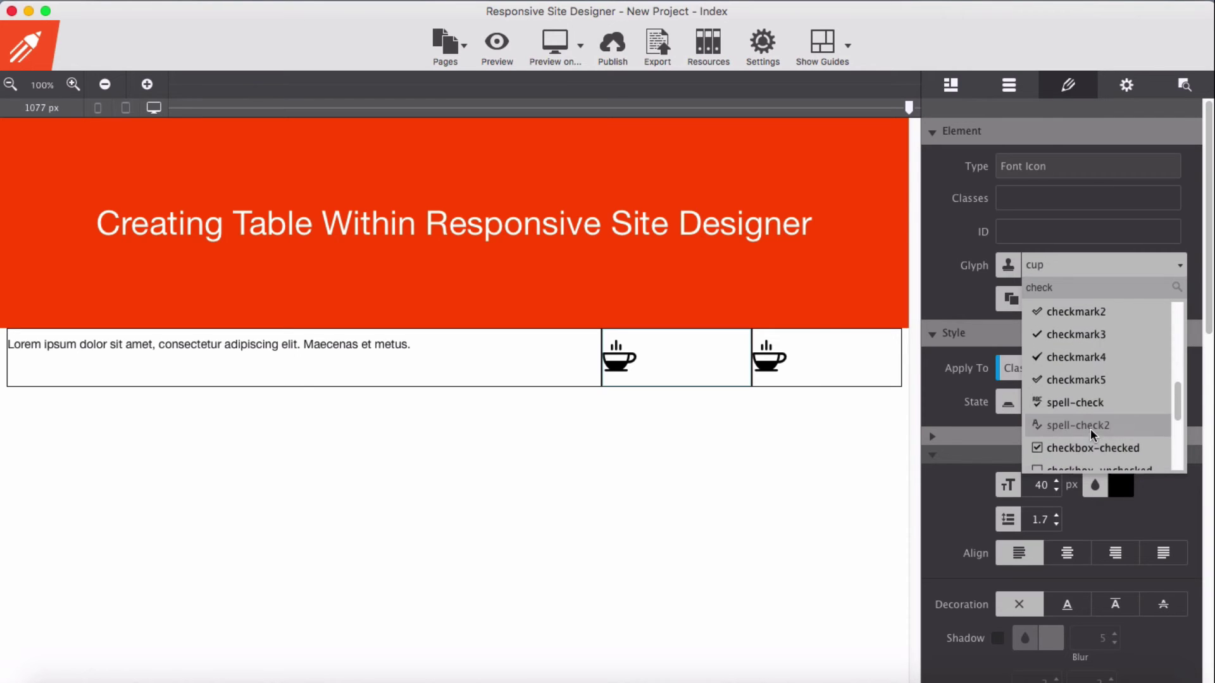
{"action": "scroll", "coordinate": [1089, 425], "scroll_direction": "up", "scroll_amount": 2}
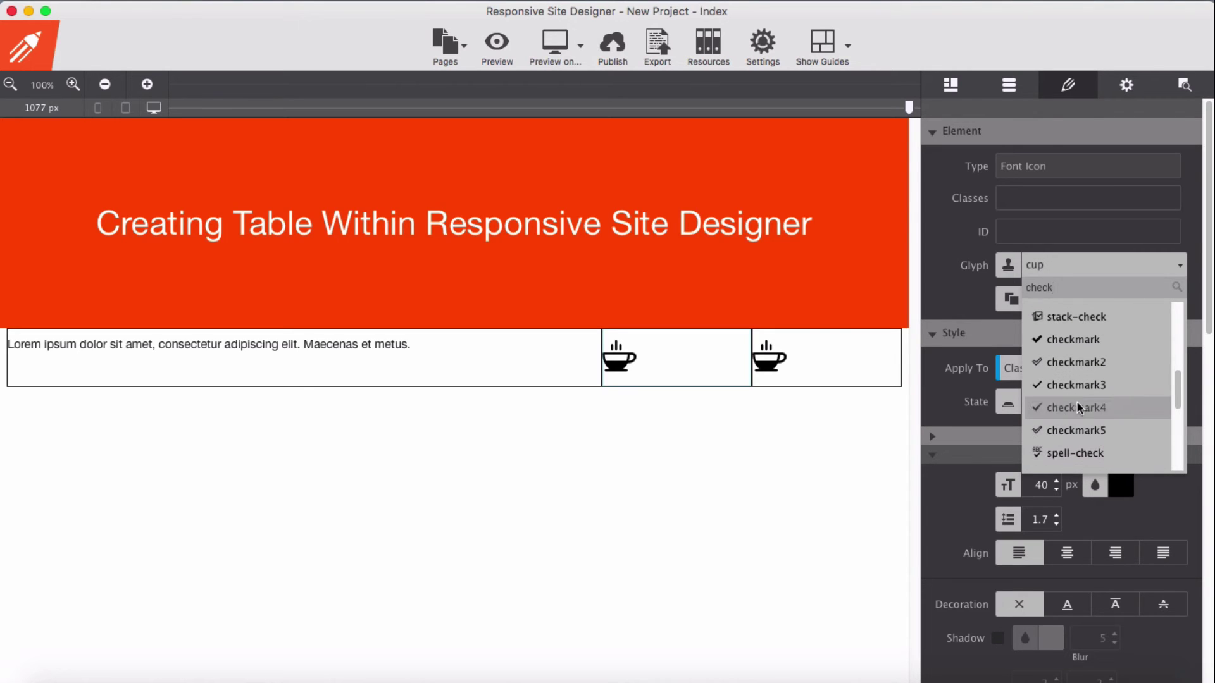
{"action": "left_click", "coordinate": [1083, 408]}
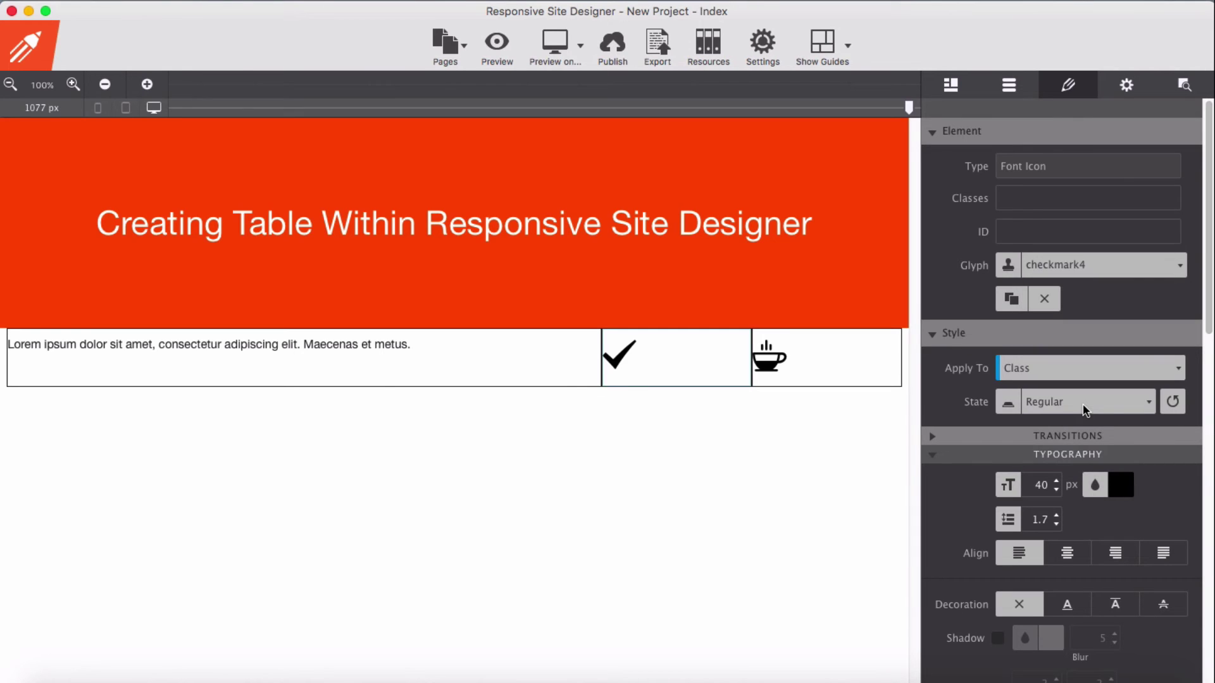
- Color the checkmark icon with the saved orange-red swatch #ff6125
{"action": "left_click", "coordinate": [1120, 488]}
{"action": "left_click", "coordinate": [976, 507]}
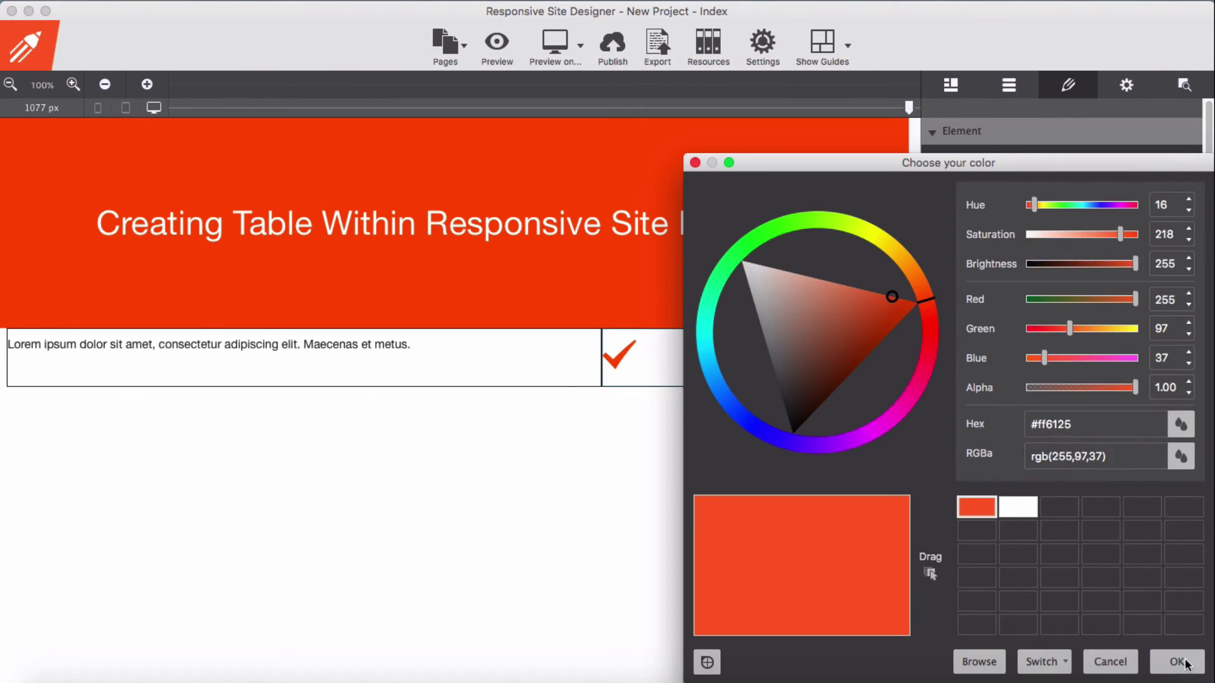
{"action": "left_click", "coordinate": [1186, 657]}
- Apply the saved orange-red swatch to the cup icon in the third cell
{"action": "left_click", "coordinate": [769, 366]}
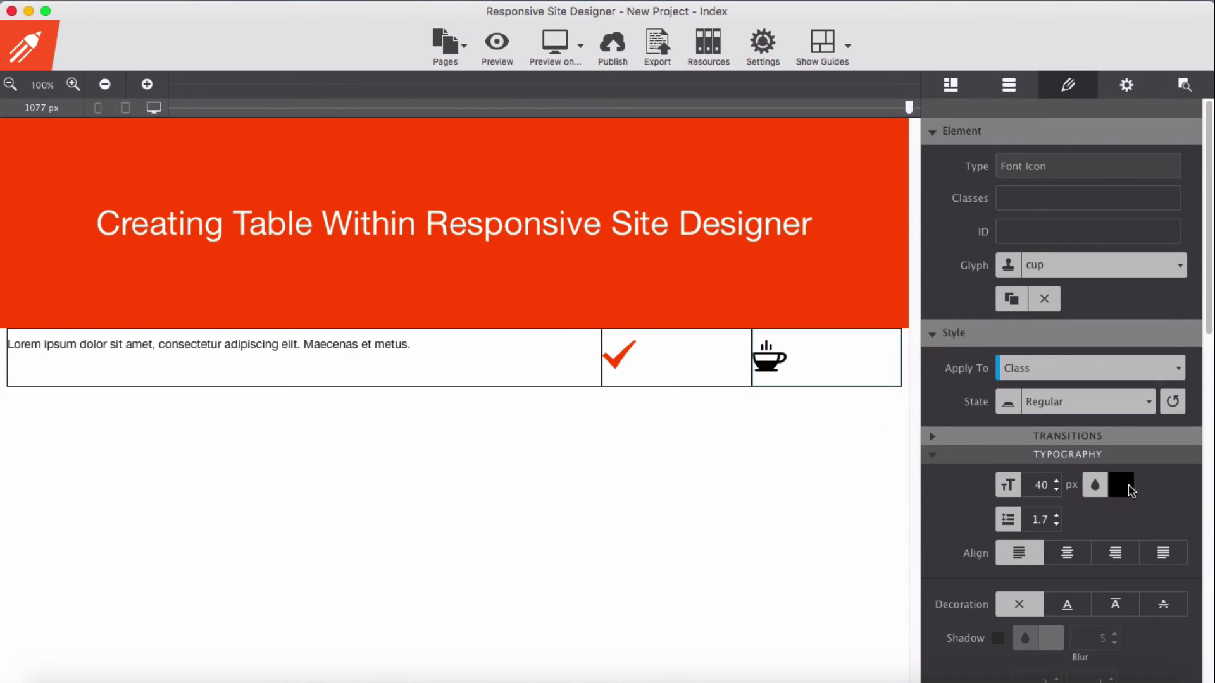
{"action": "left_click", "coordinate": [1120, 488]}
{"action": "left_click", "coordinate": [976, 507]}
{"action": "left_click", "coordinate": [1176, 661]}
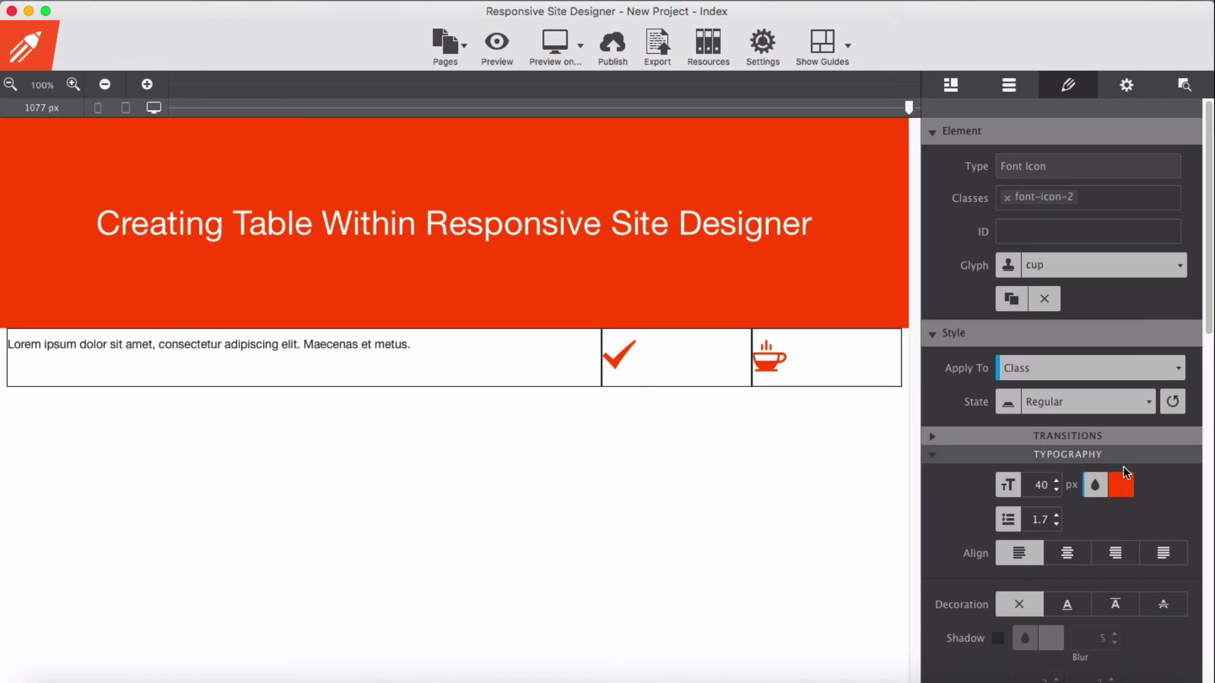
- Change the glyph of the third cell's font icon to cross2
{"action": "left_click", "coordinate": [1067, 268]}
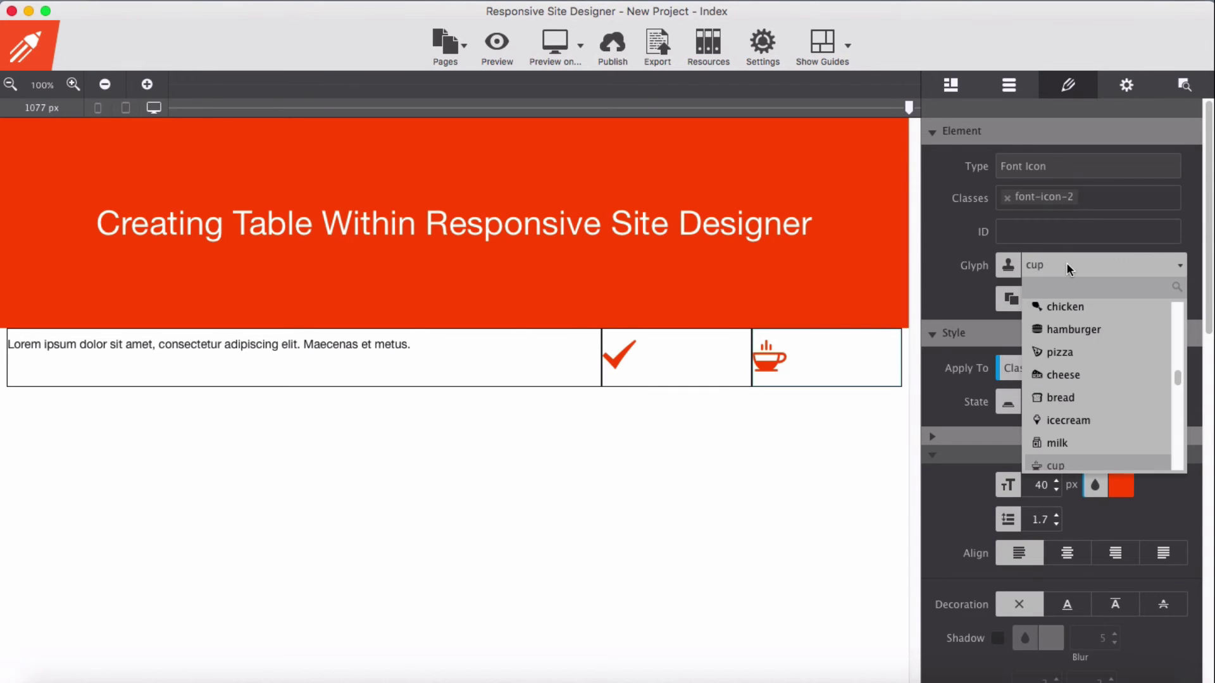
{"action": "type", "text": "crox"}
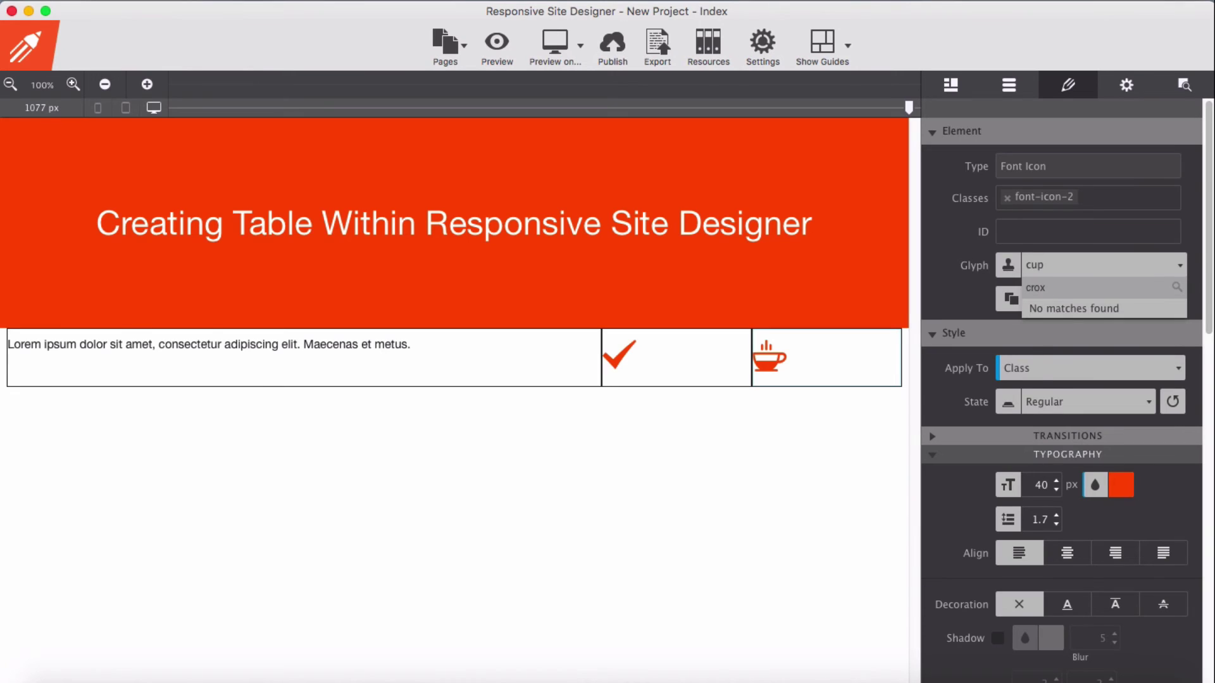
{"action": "key", "text": "BackSpace"}
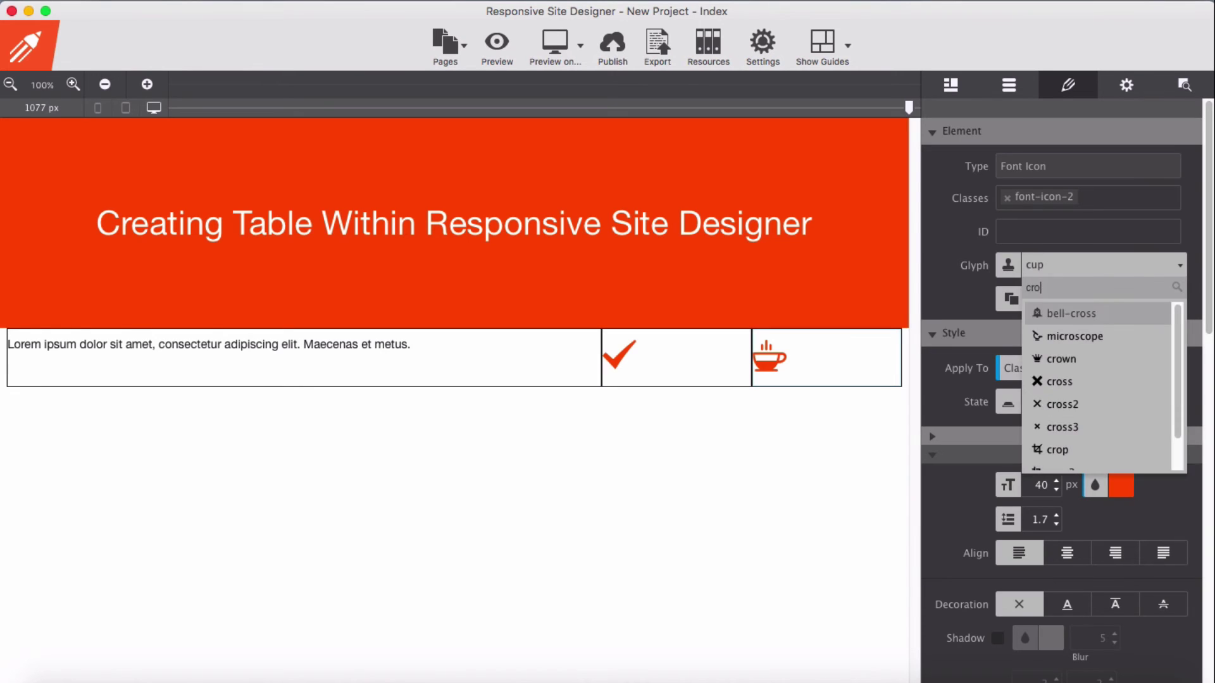
{"action": "type", "text": "s"}
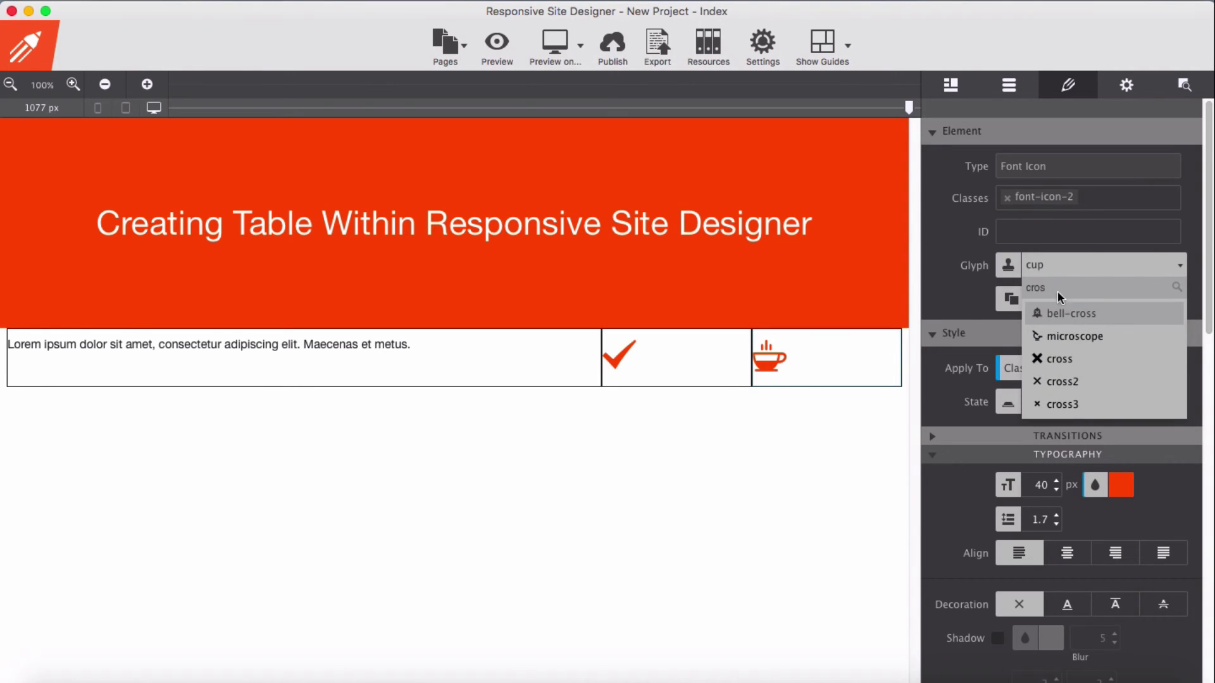
{"action": "left_click", "coordinate": [1074, 382]}
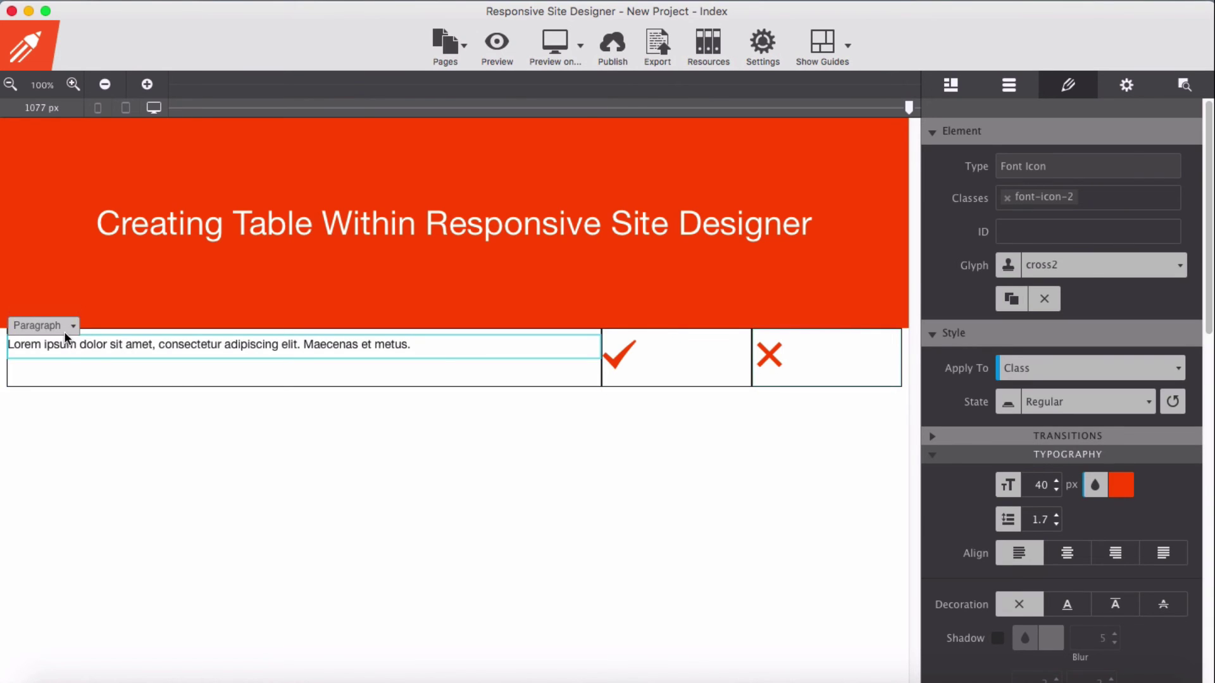
- Set the display of the item1 container around the paragraph to Flex
{"action": "left_click", "coordinate": [63, 325]}
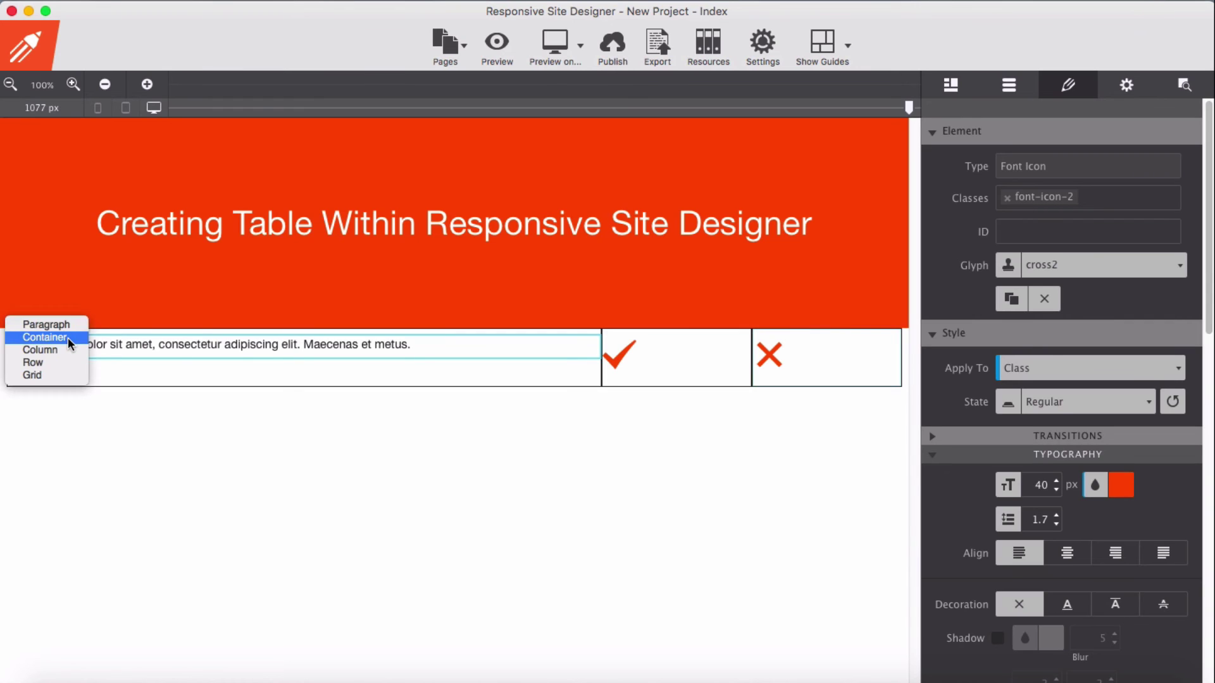
{"action": "left_click", "coordinate": [67, 336]}
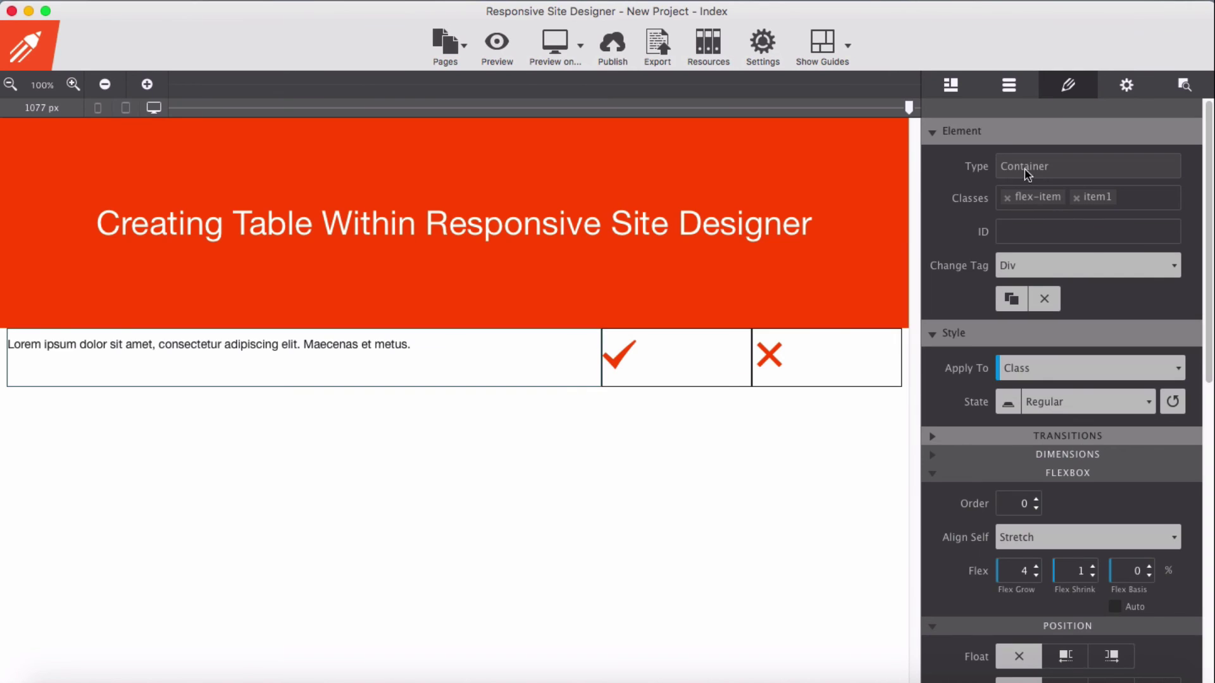
{"action": "left_click", "coordinate": [1041, 207]}
{"action": "scroll", "coordinate": [1054, 614], "scroll_direction": "down", "scroll_amount": 5}
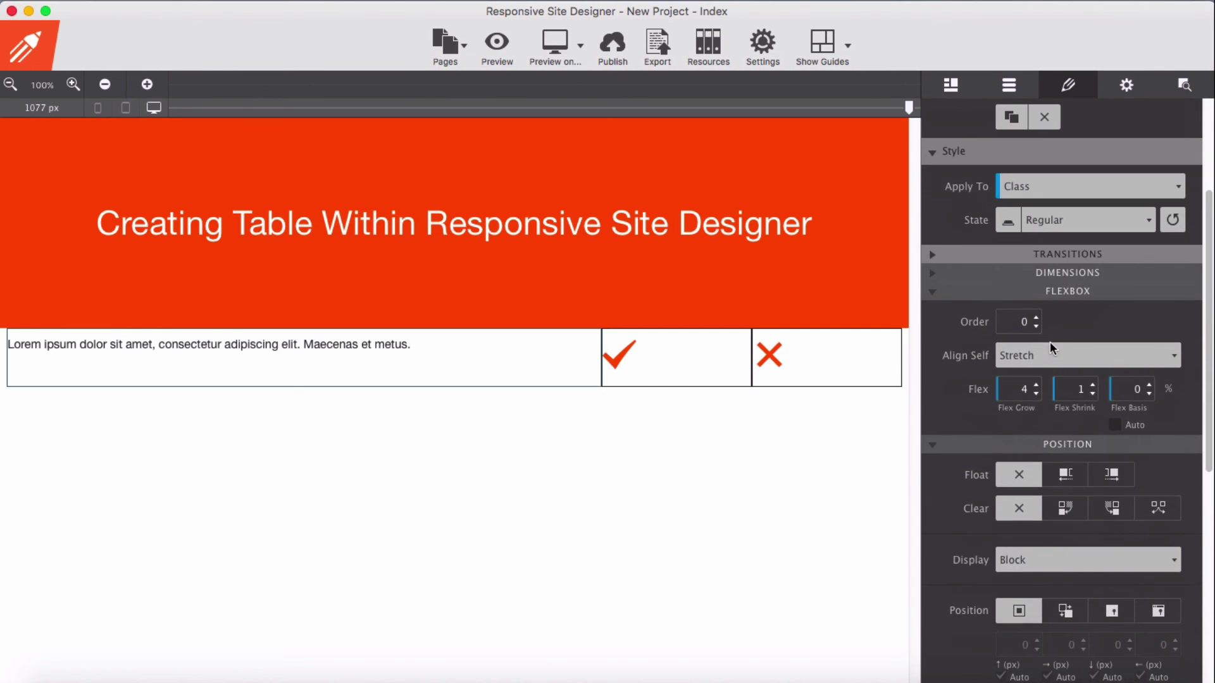
{"action": "left_click", "coordinate": [1061, 292]}
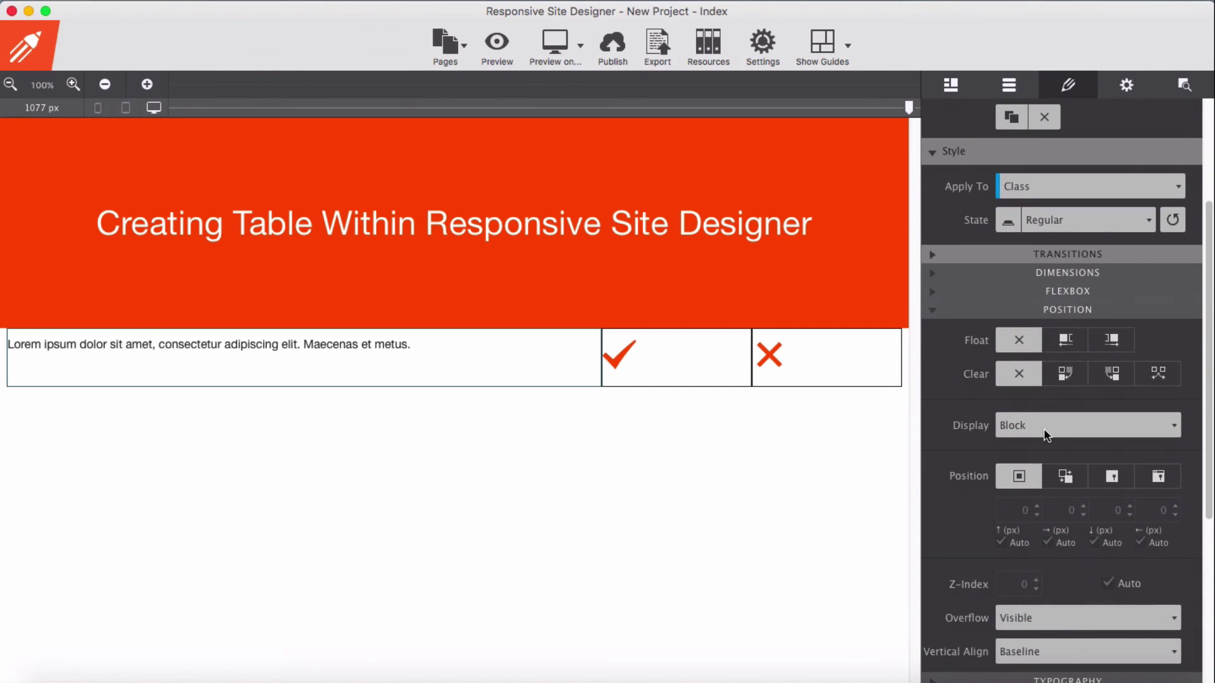
{"action": "left_click", "coordinate": [1049, 421]}
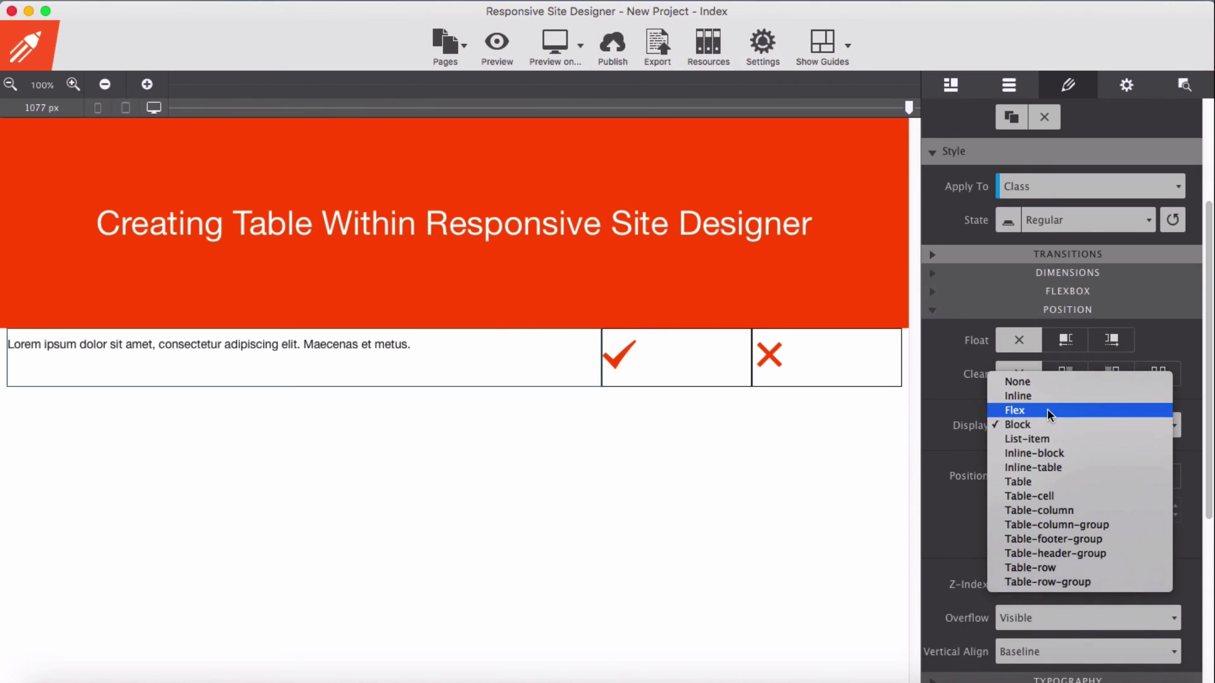
{"action": "left_click", "coordinate": [1046, 409]}
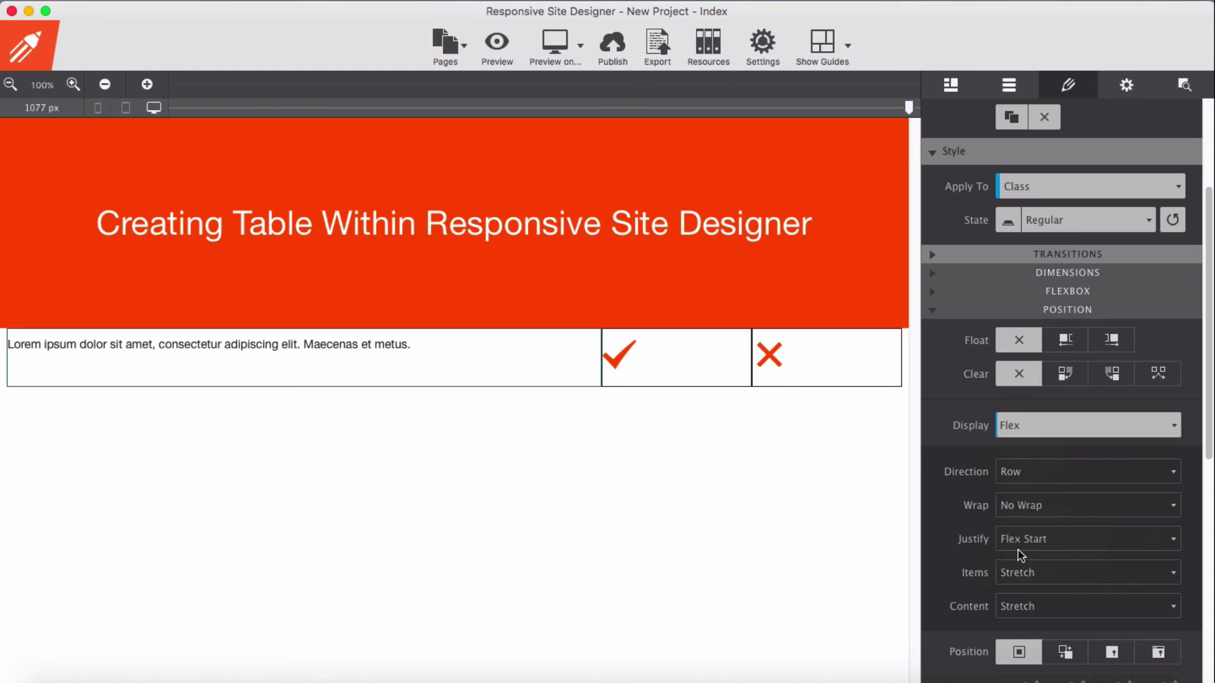
- Center the paragraph in its container by setting both Justify and Items to Center
{"action": "left_click", "coordinate": [1061, 535]}
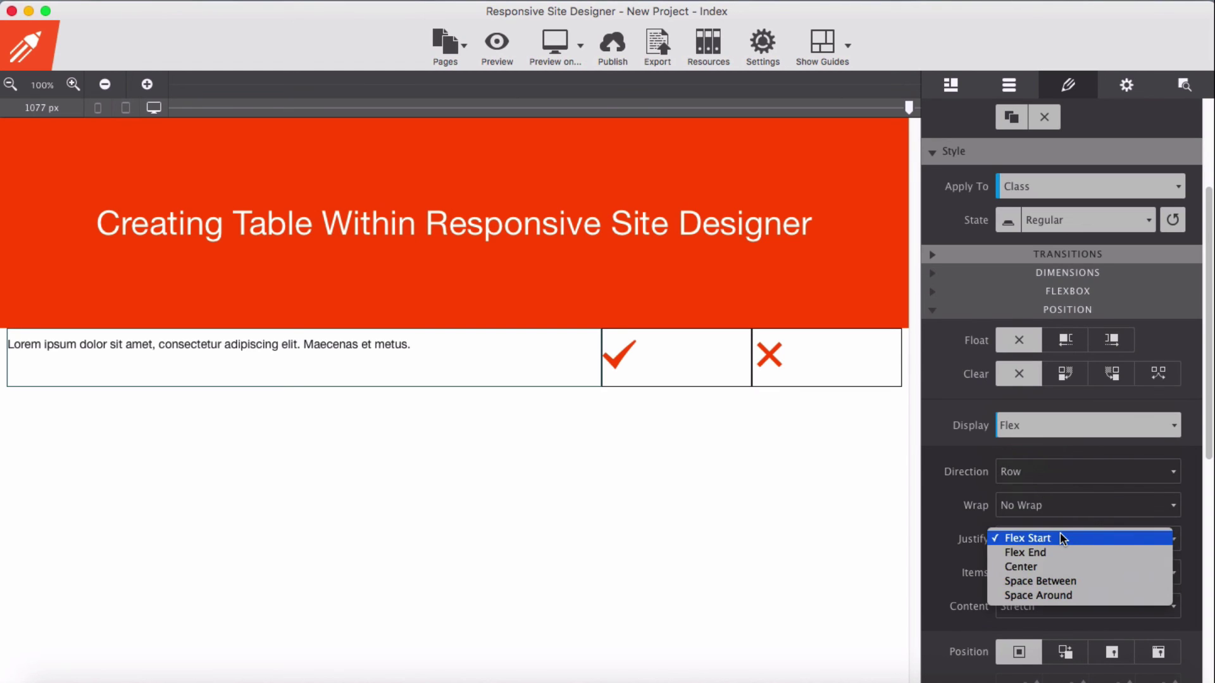
{"action": "left_click", "coordinate": [1046, 563]}
{"action": "left_click", "coordinate": [392, 370]}
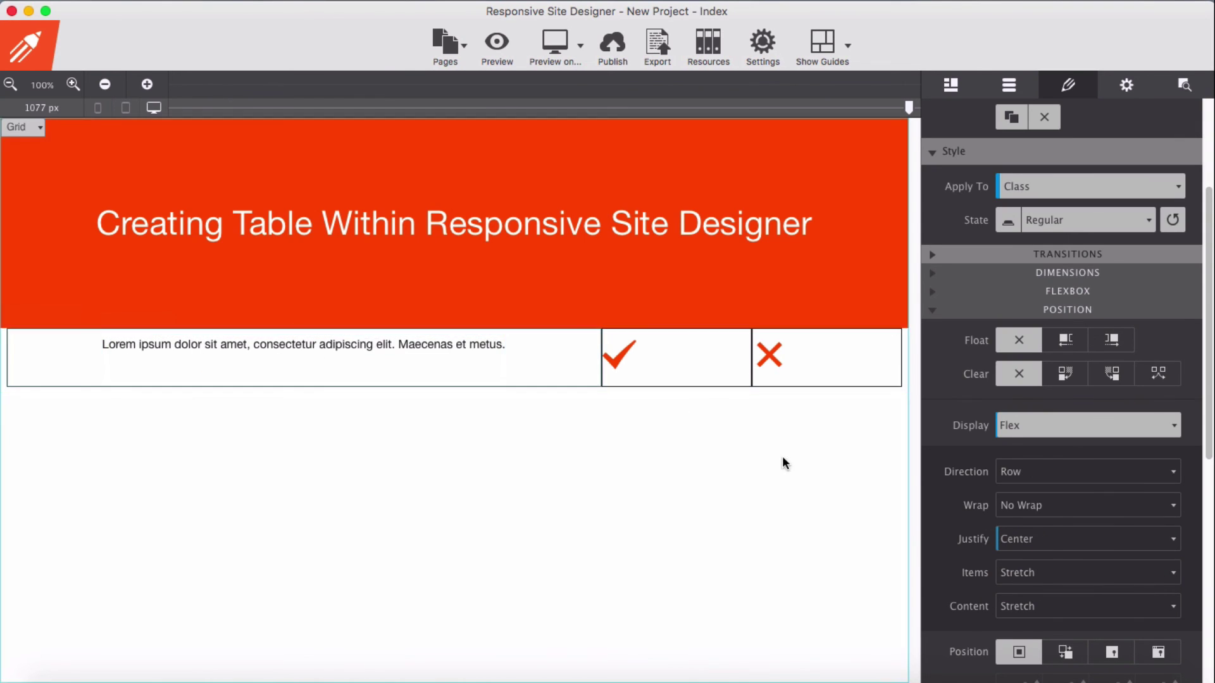
{"action": "left_click", "coordinate": [1041, 572]}
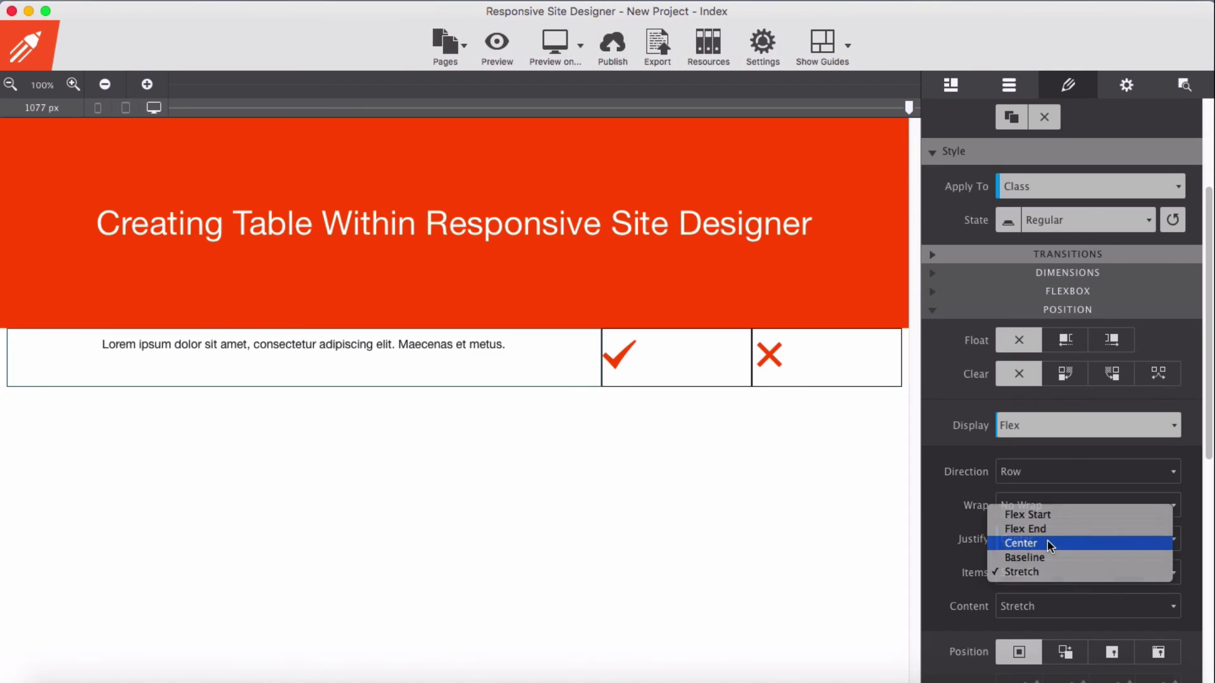
{"action": "left_click", "coordinate": [1046, 542]}
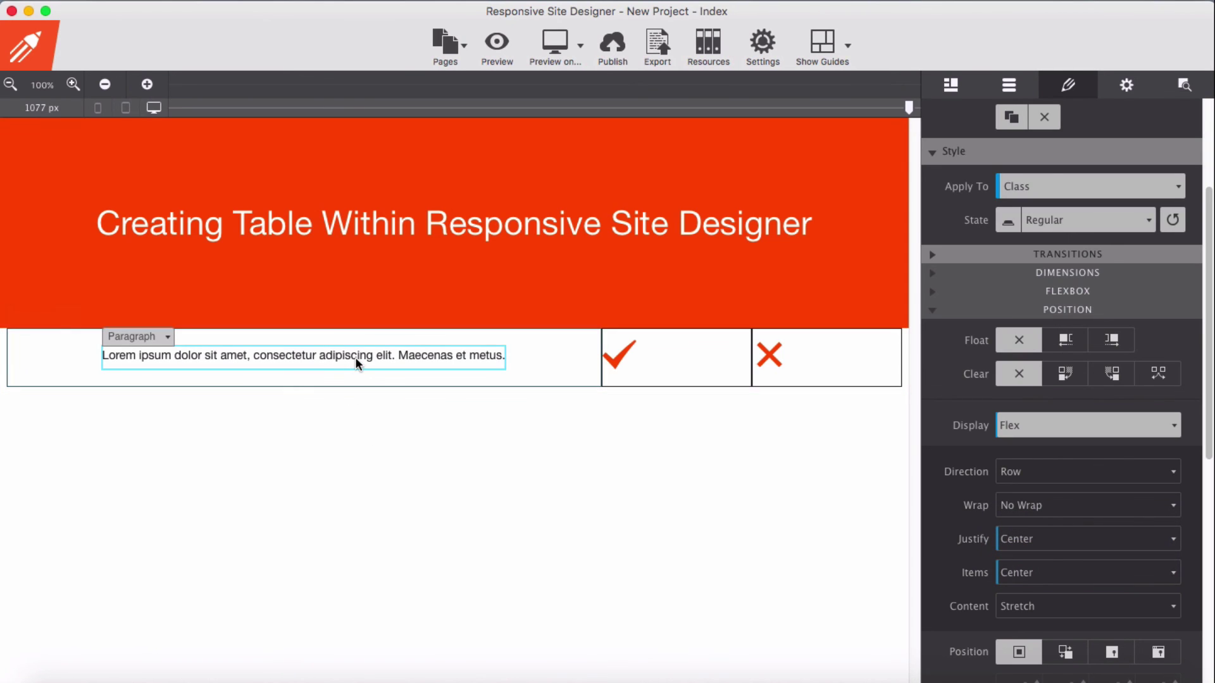
- Set the display of the flex-item container around the checkmark icon to Flex
{"action": "left_click", "coordinate": [625, 355]}
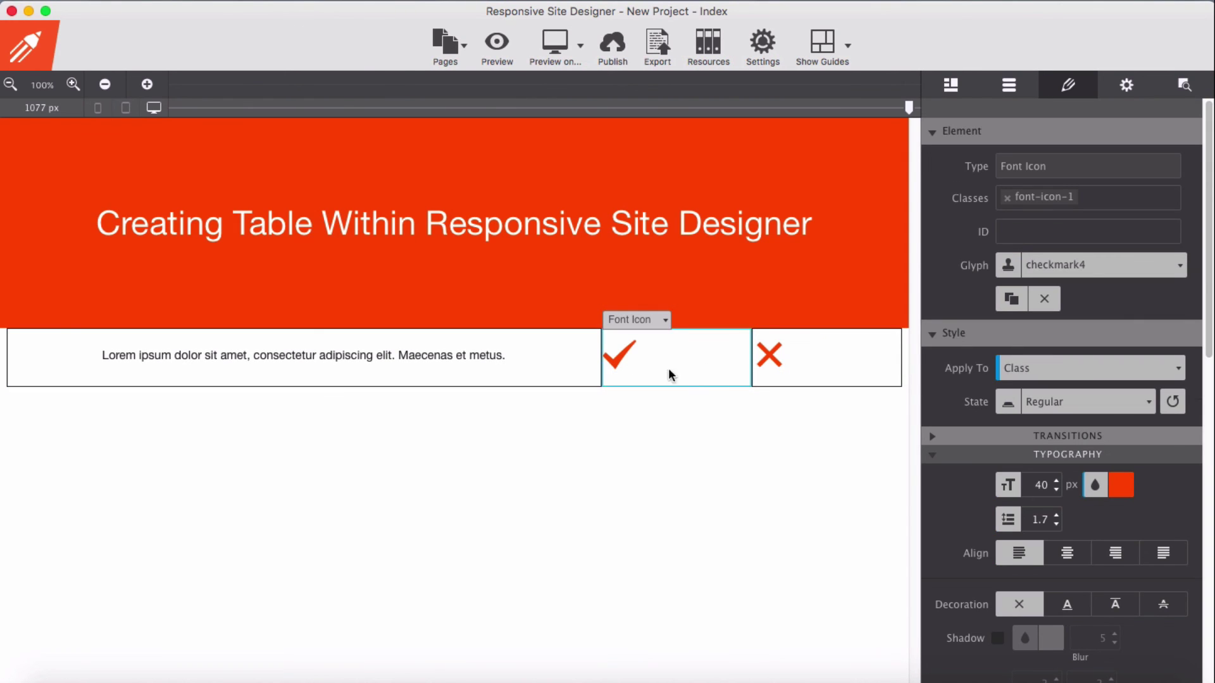
{"action": "left_click", "coordinate": [656, 320]}
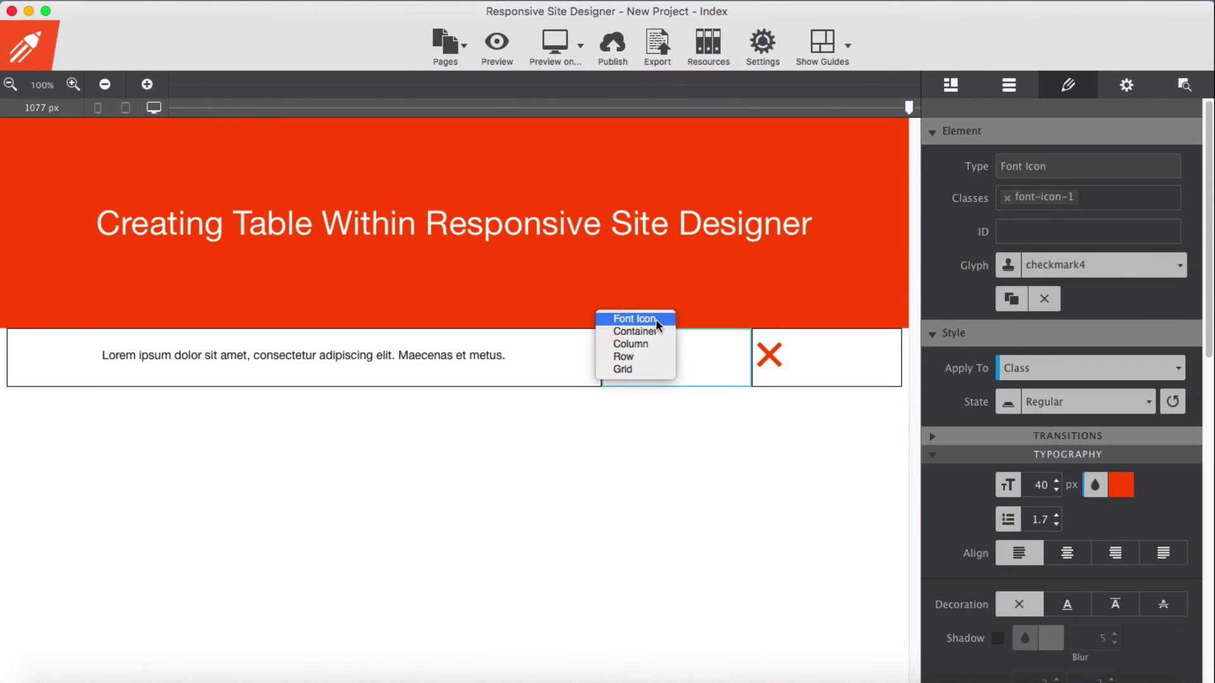
{"action": "left_click", "coordinate": [658, 333]}
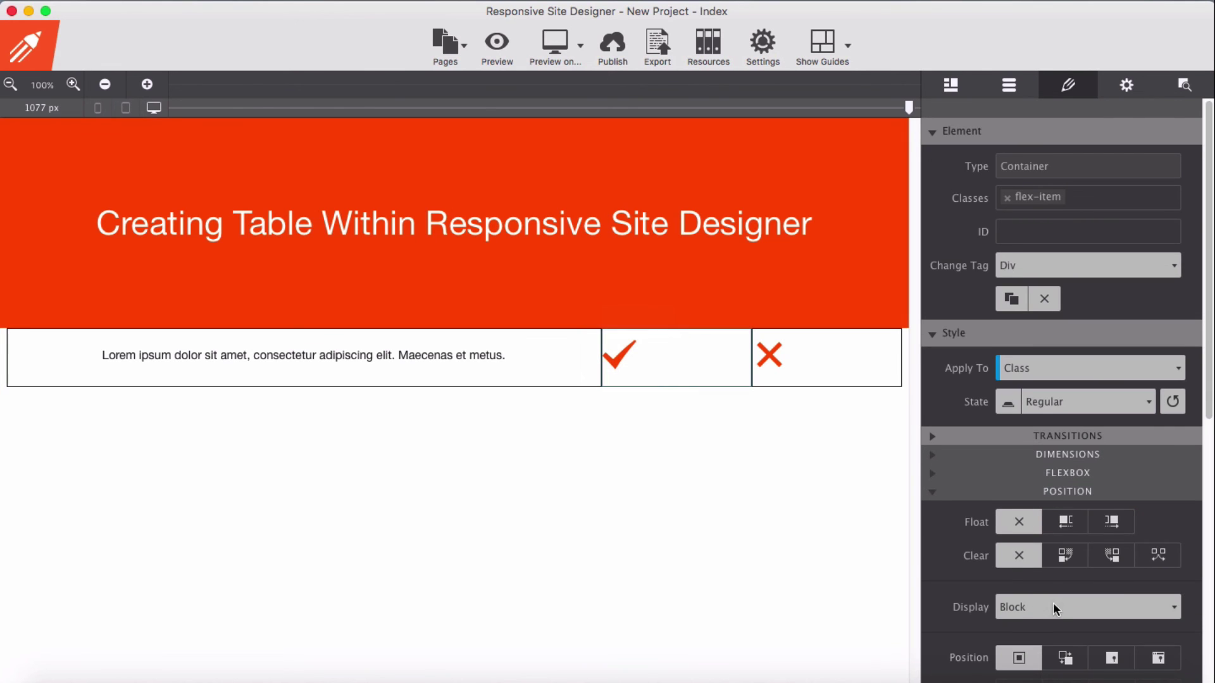
{"action": "scroll", "coordinate": [1053, 602], "scroll_direction": "down", "scroll_amount": 7}
{"action": "scroll", "coordinate": [1066, 469], "scroll_direction": "up", "scroll_amount": 7}
{"action": "left_click", "coordinate": [1061, 609]}
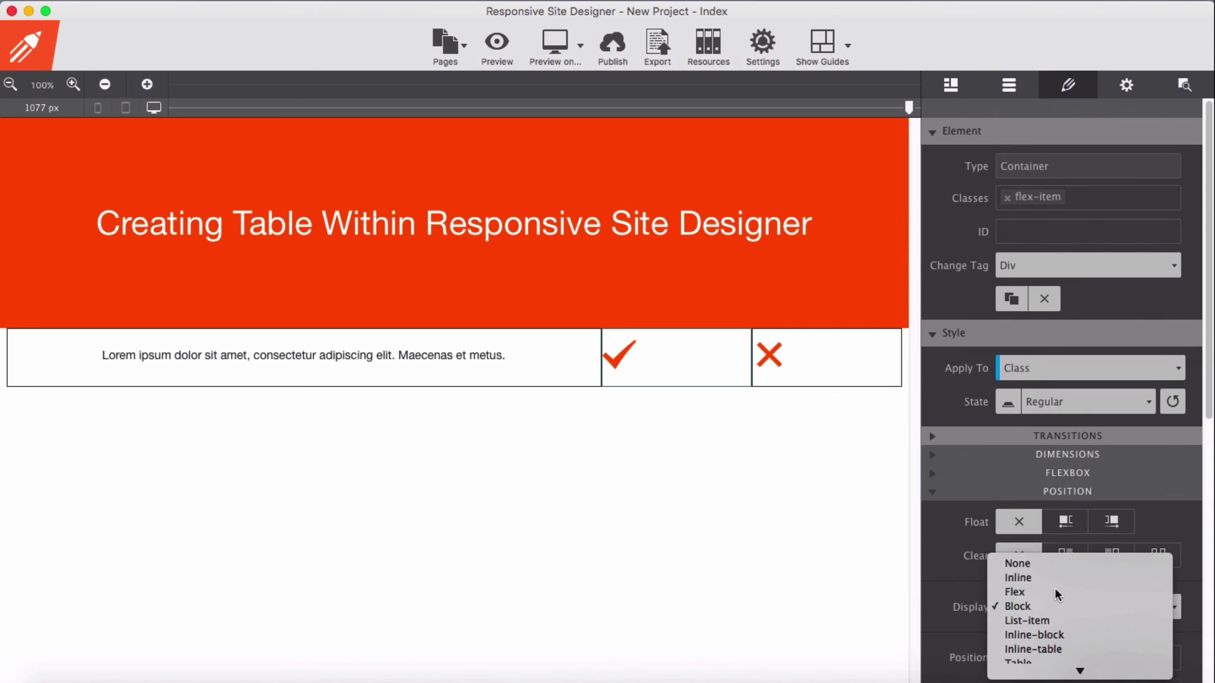
{"action": "left_click", "coordinate": [1054, 591]}
- Center the icons in their flex-item cells by setting both Justify and Items to Center
{"action": "scroll", "coordinate": [1066, 608], "scroll_direction": "down", "scroll_amount": 1}
{"action": "scroll", "coordinate": [1068, 615], "scroll_direction": "down", "scroll_amount": 2}
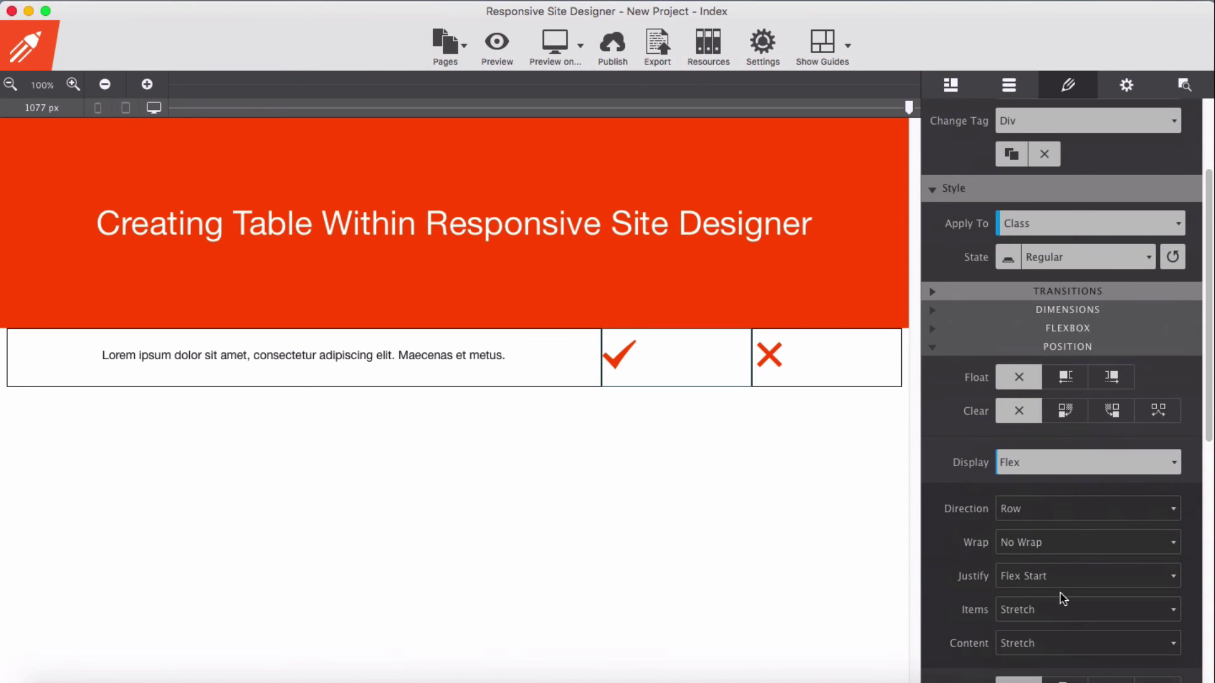
{"action": "left_click", "coordinate": [1059, 576]}
{"action": "left_click", "coordinate": [1061, 603]}
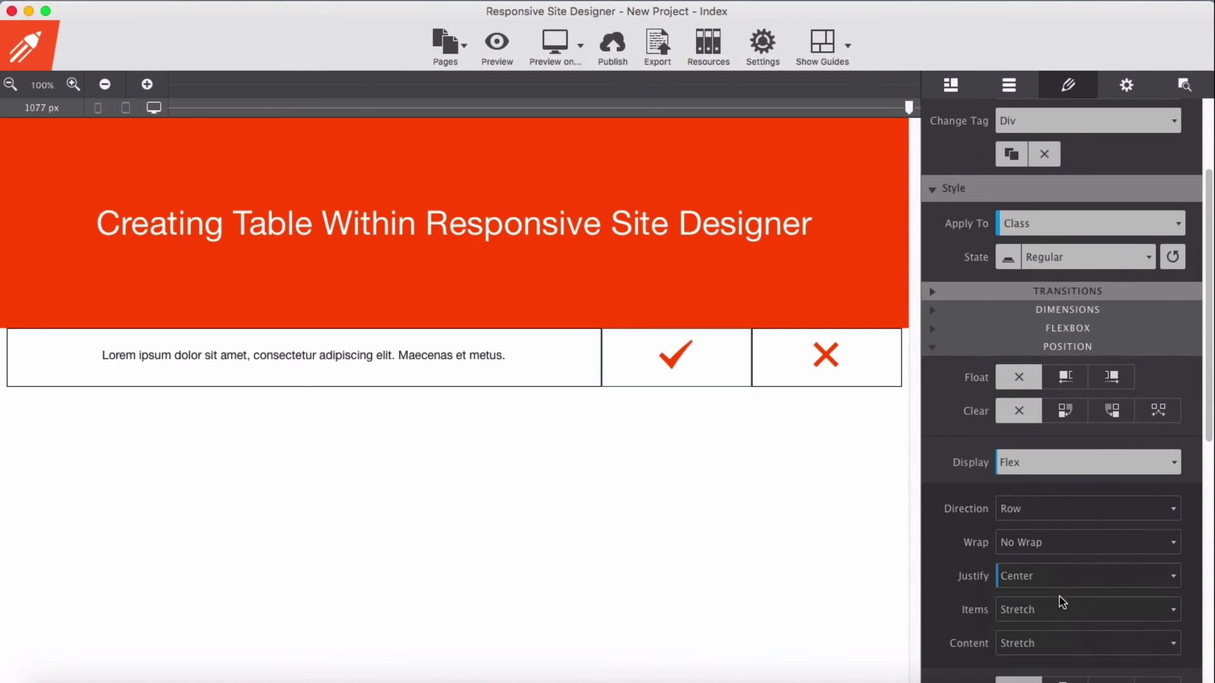
{"action": "left_click", "coordinate": [1055, 609]}
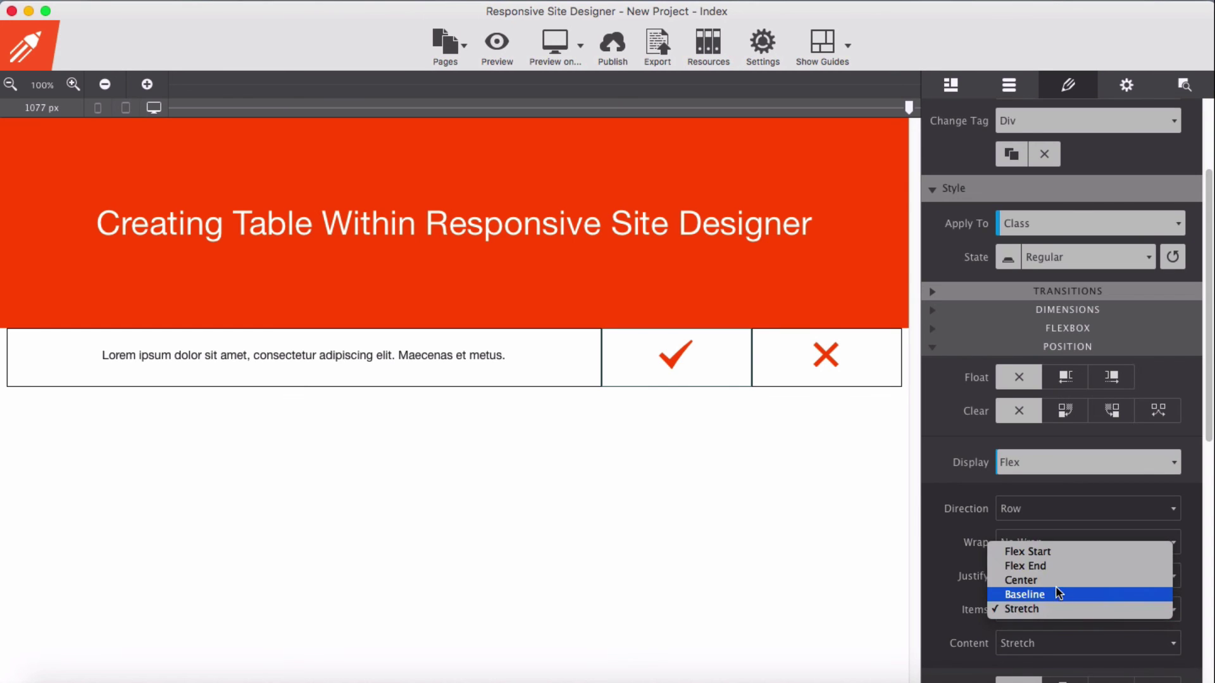
{"action": "left_click", "coordinate": [1055, 578]}
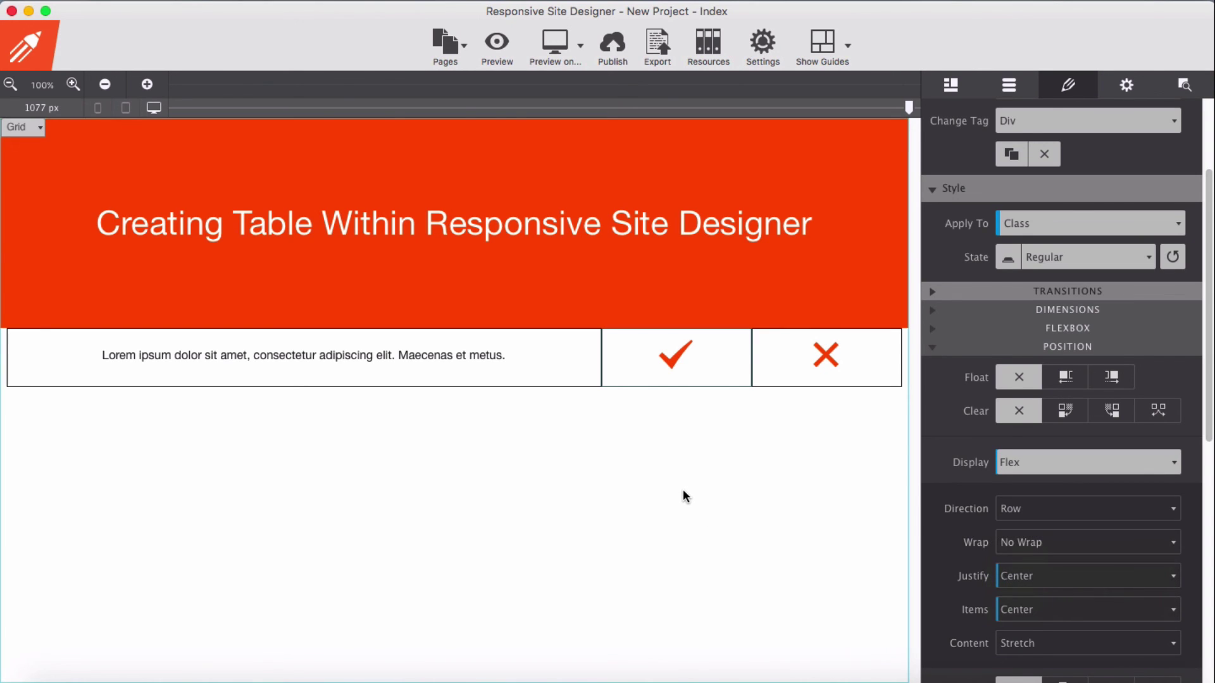
- Check the table row's responsiveness by narrowing the page canvas and widening it back to 1081 px
{"action": "left_click", "coordinate": [683, 488]}
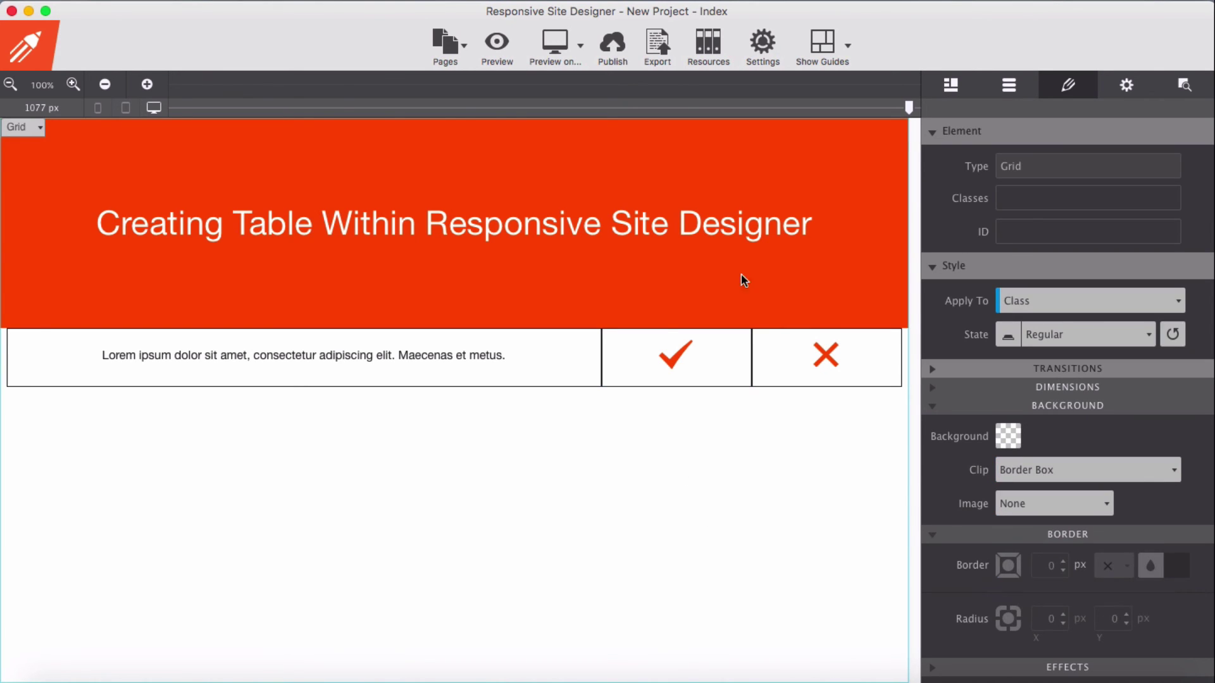
{"action": "left_click_drag", "start_coordinate": [906, 112], "coordinate": [627, 125]}
{"action": "left_click_drag", "start_coordinate": [800, 130], "coordinate": [913, 132]}
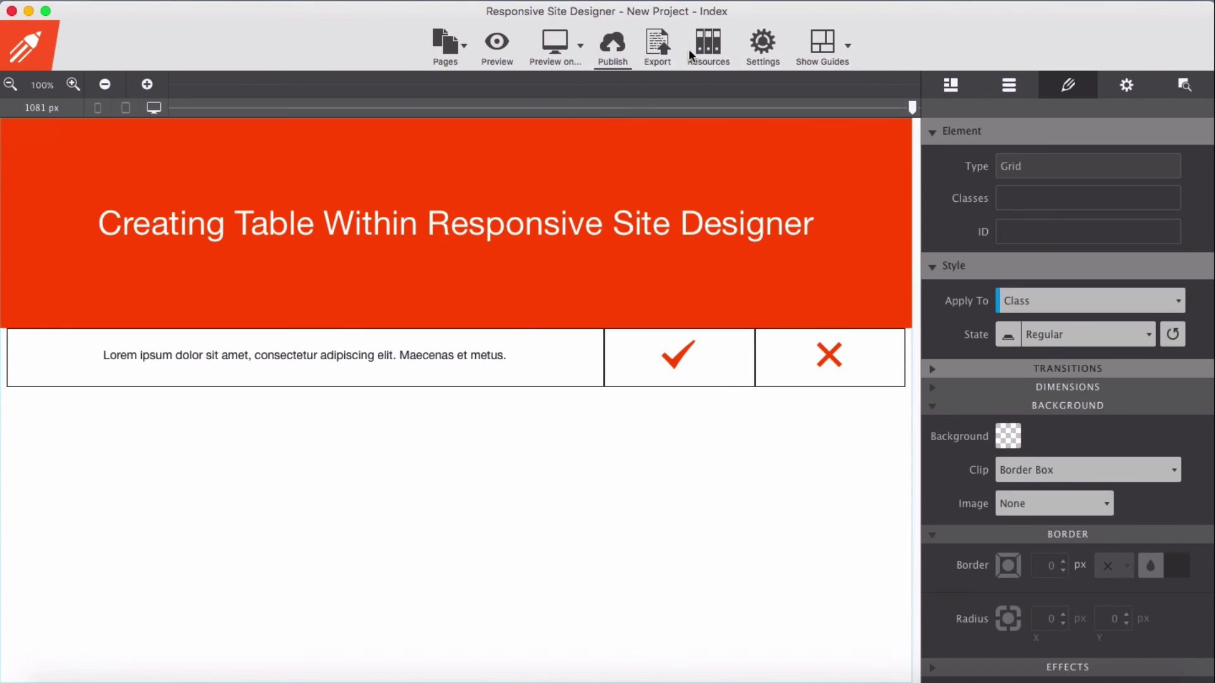
{"action": "left_click", "coordinate": [911, 1]}
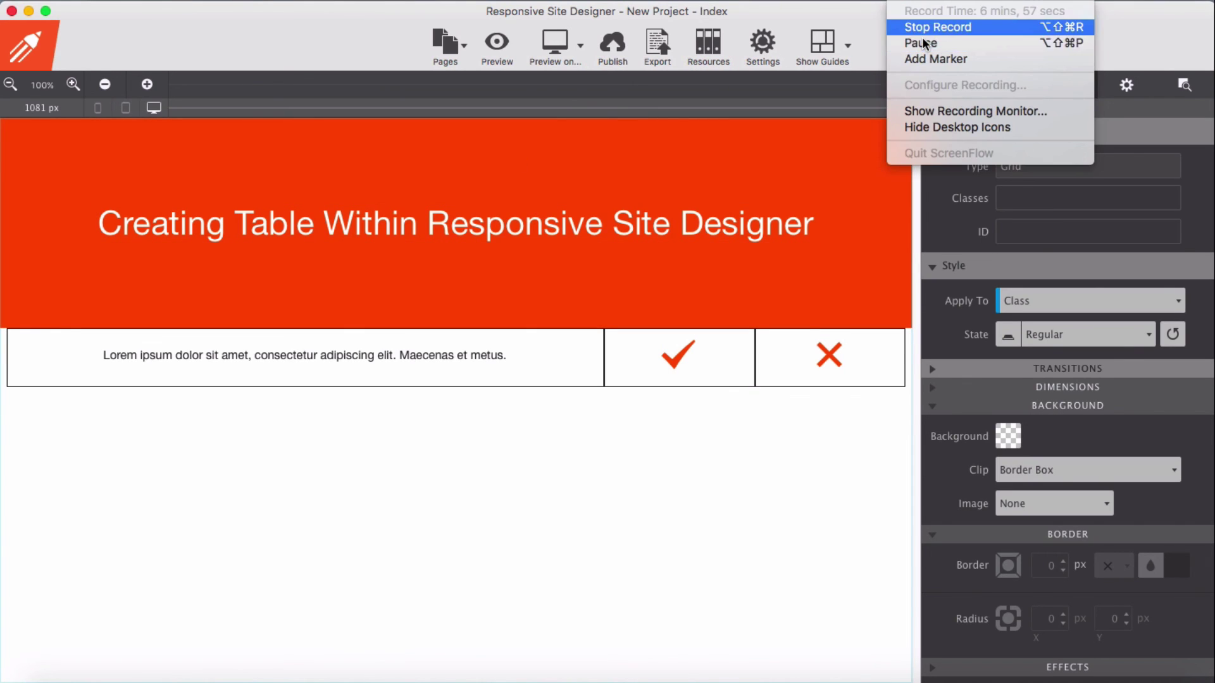